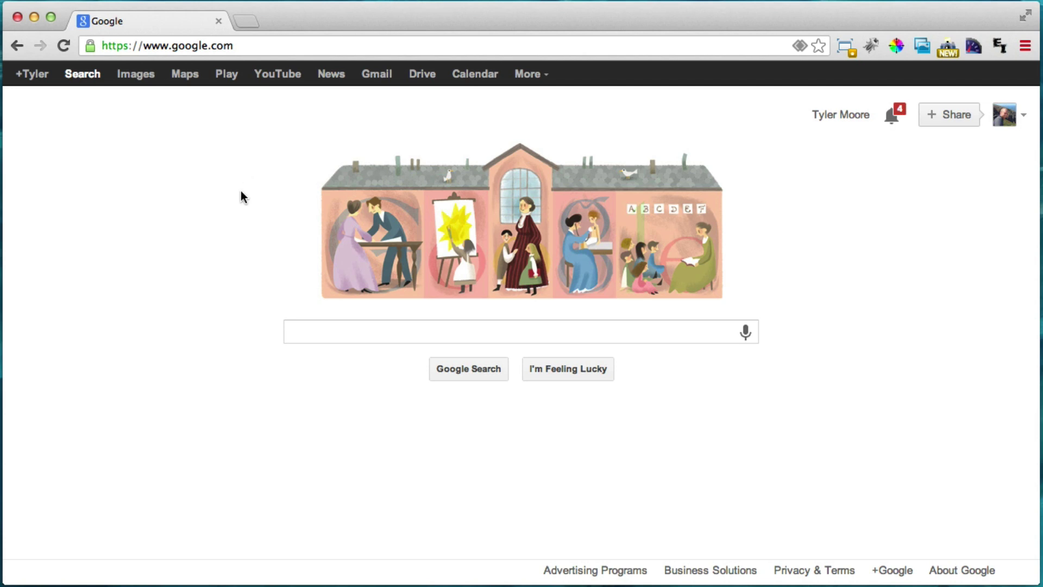
# - Go to google.com/analytics in the browser
pyautogui.click(293, 44)
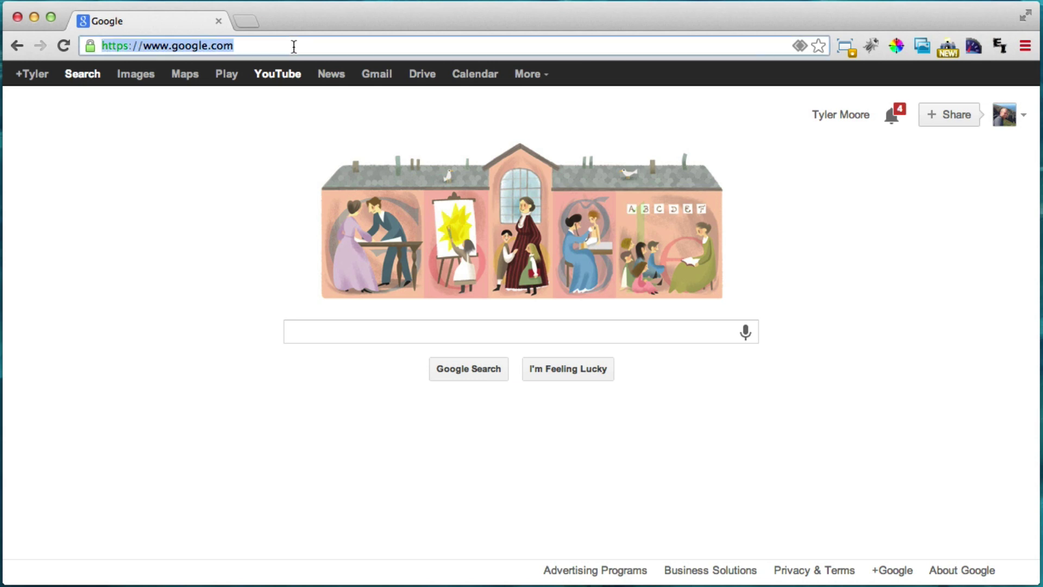
pyautogui.click(298, 46)
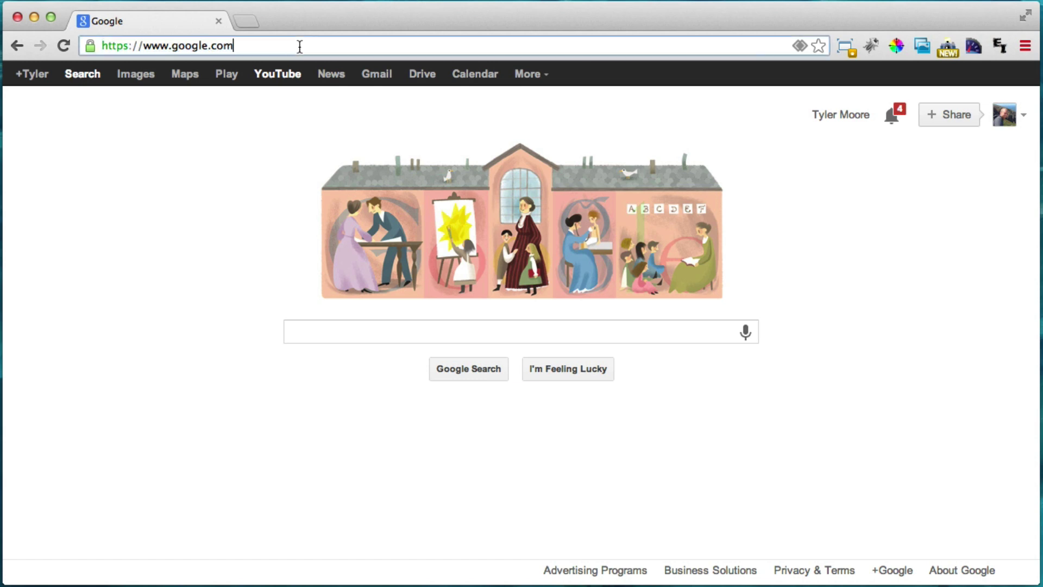
pyautogui.write('/')
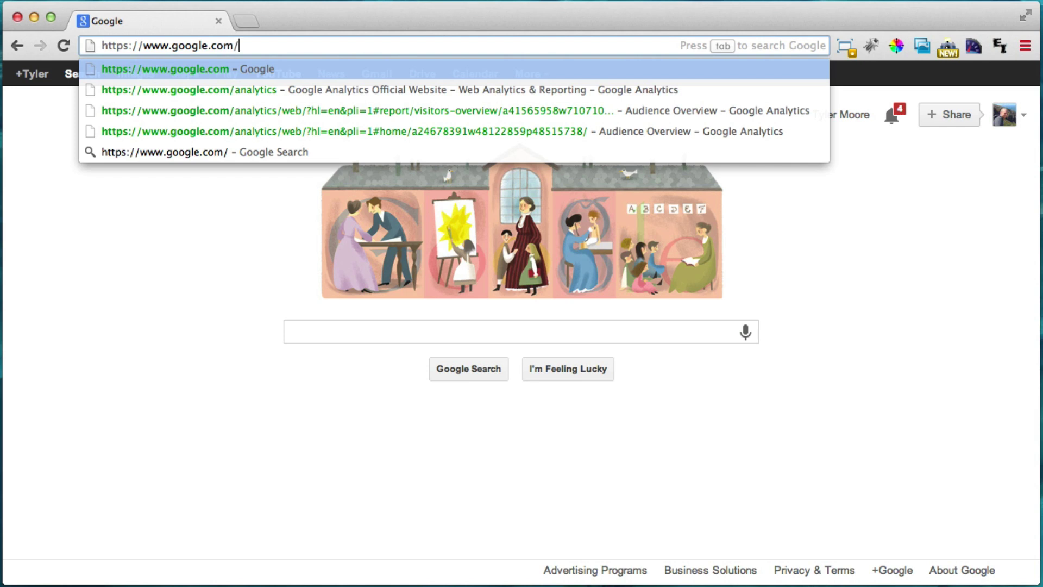
pyautogui.write('analytics')
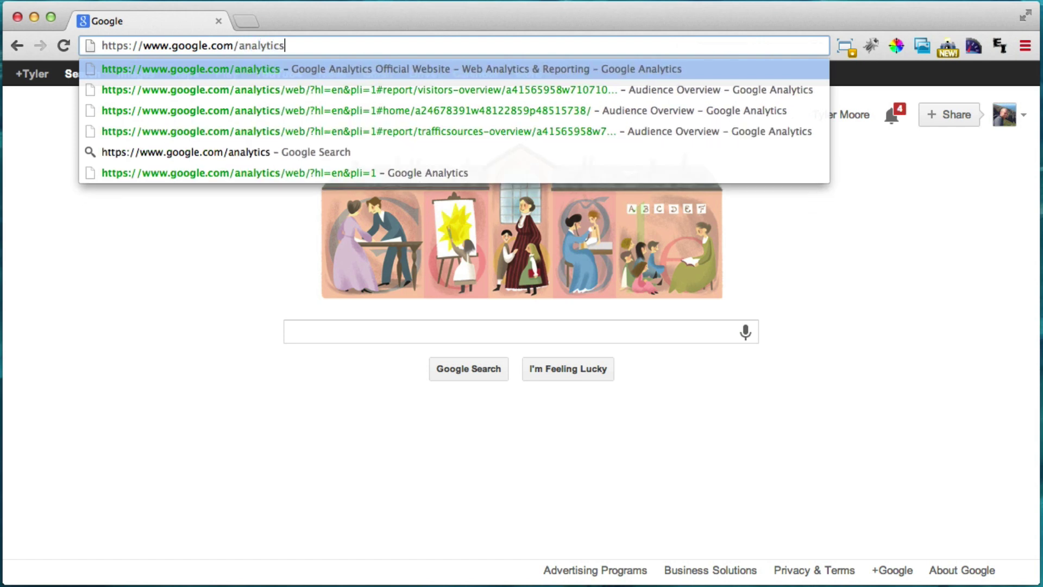
pyautogui.press('Return')
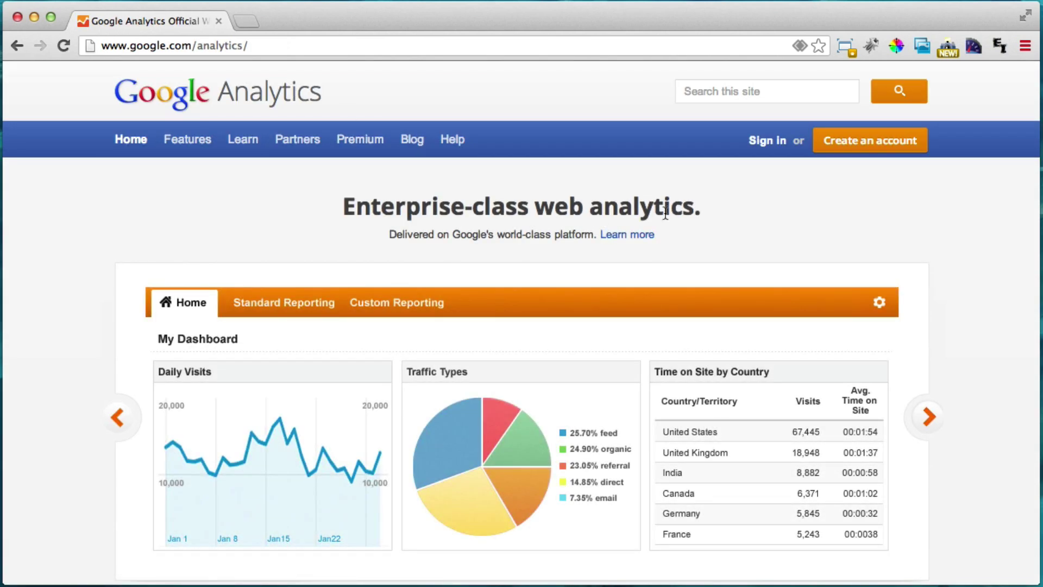
# - Sign in and open All Web Site Data under Learn How To Create a Website
pyautogui.click(763, 144)
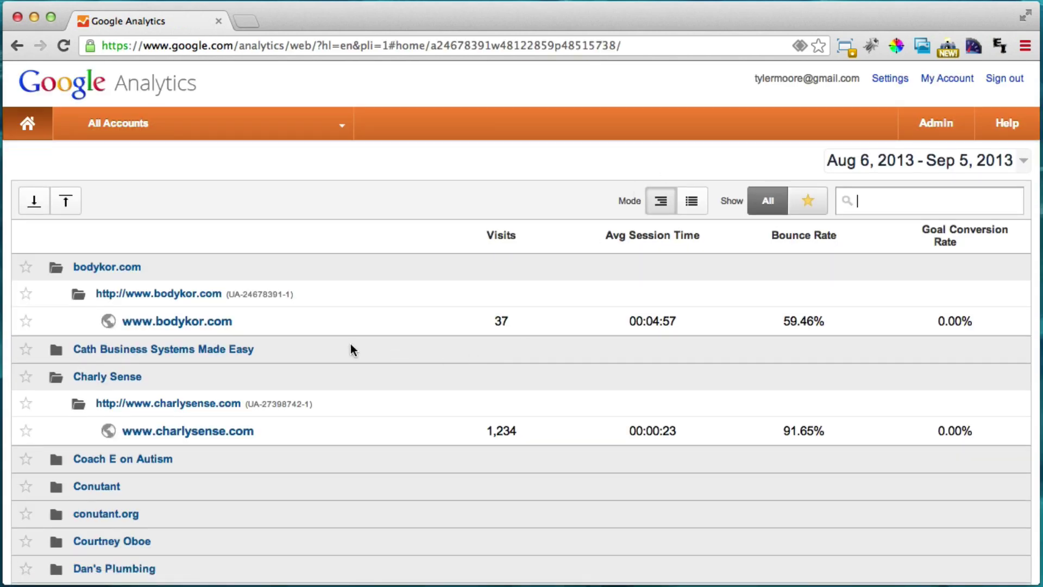
pyautogui.scroll(-5, 351, 342)
pyautogui.scroll(5, 400, 333)
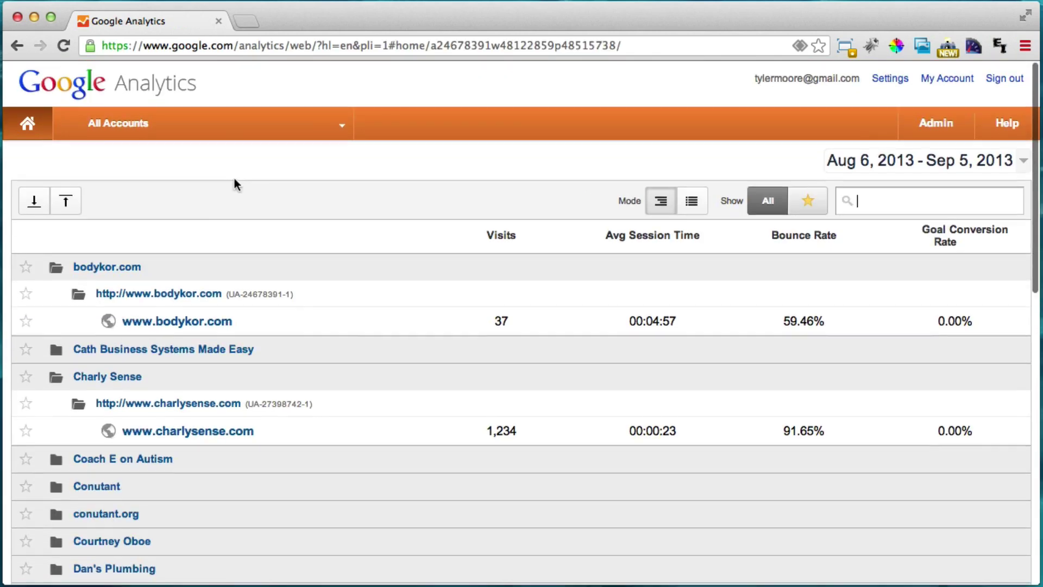
pyautogui.scroll(-6, 219, 245)
pyautogui.scroll(-1, 220, 245)
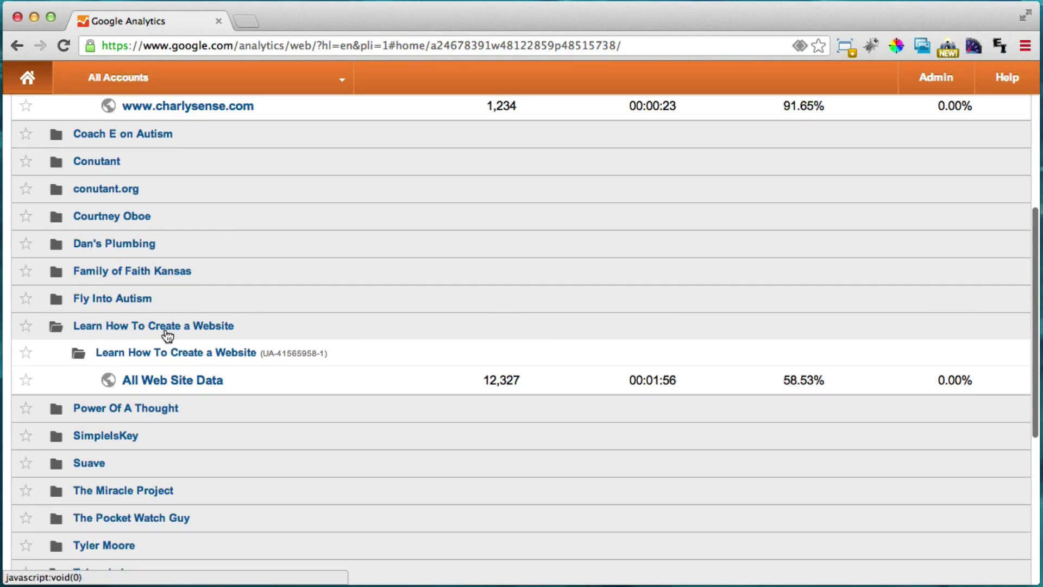
pyautogui.click(163, 382)
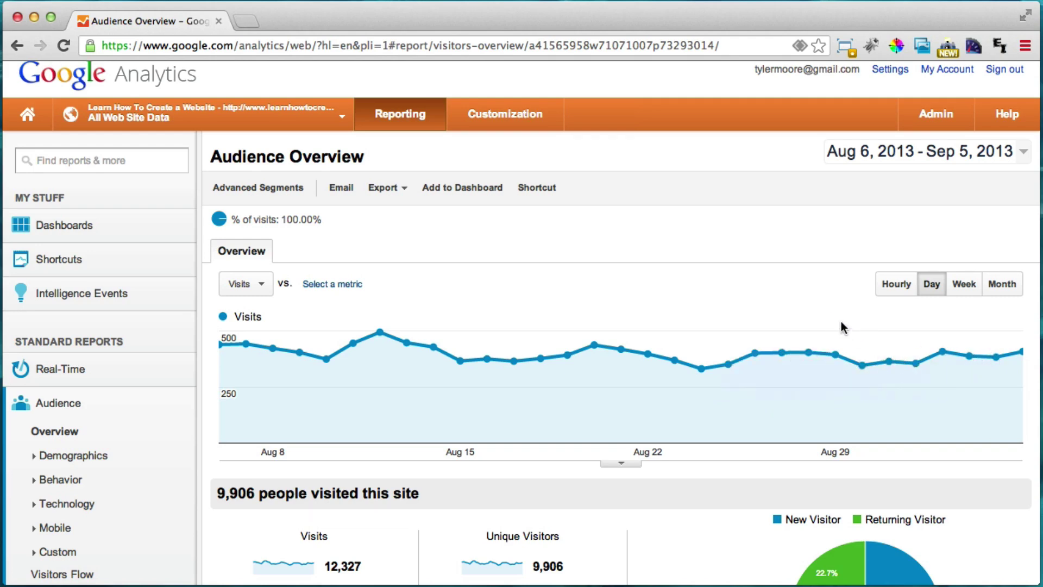
pyautogui.scroll(-5, 796, 314)
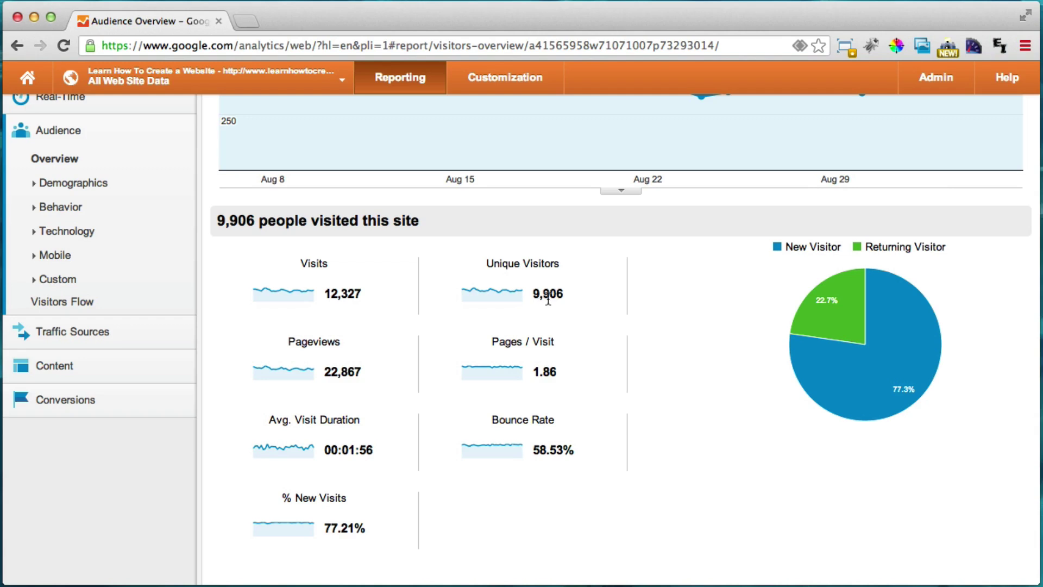
pyautogui.moveTo(534, 372); pyautogui.dragTo(572, 372)
pyautogui.scroll(5, 427, 441)
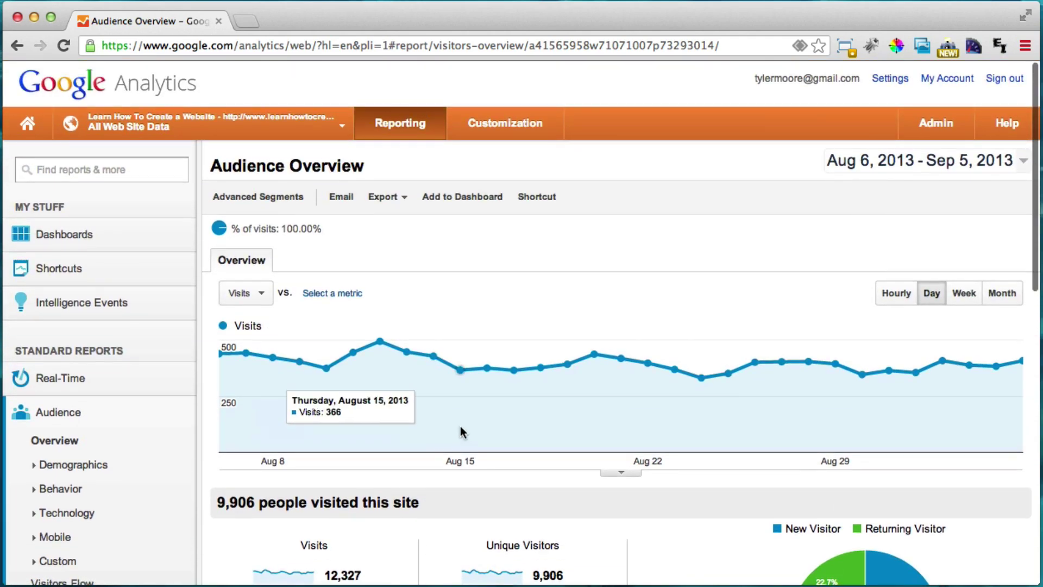
pyautogui.scroll(-3, 465, 425)
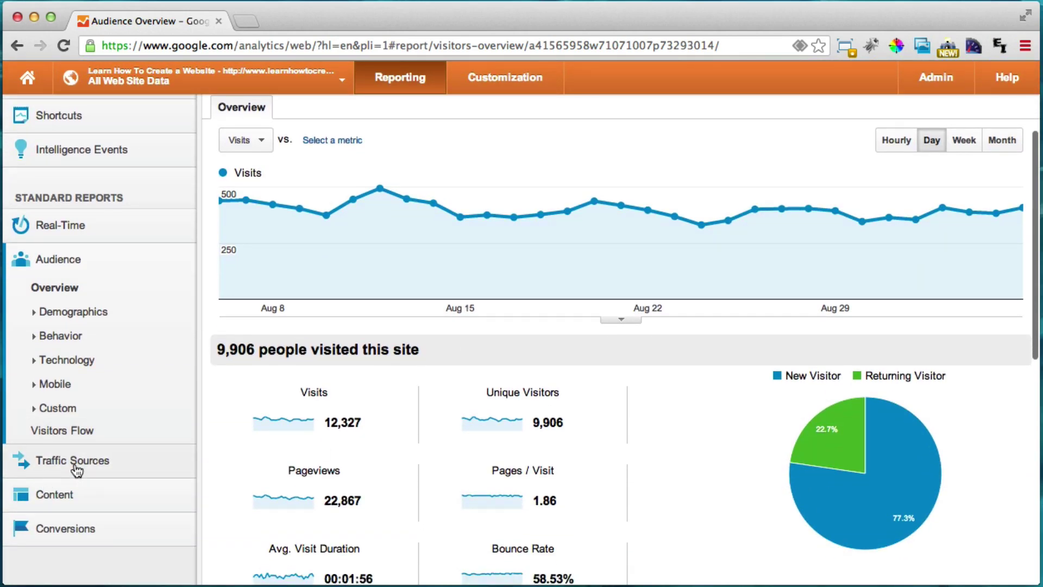
# - Open Traffic Sources Overview, inspect the search, referral and direct pie slices, and expand Sources
pyautogui.click(76, 467)
pyautogui.click(74, 488)
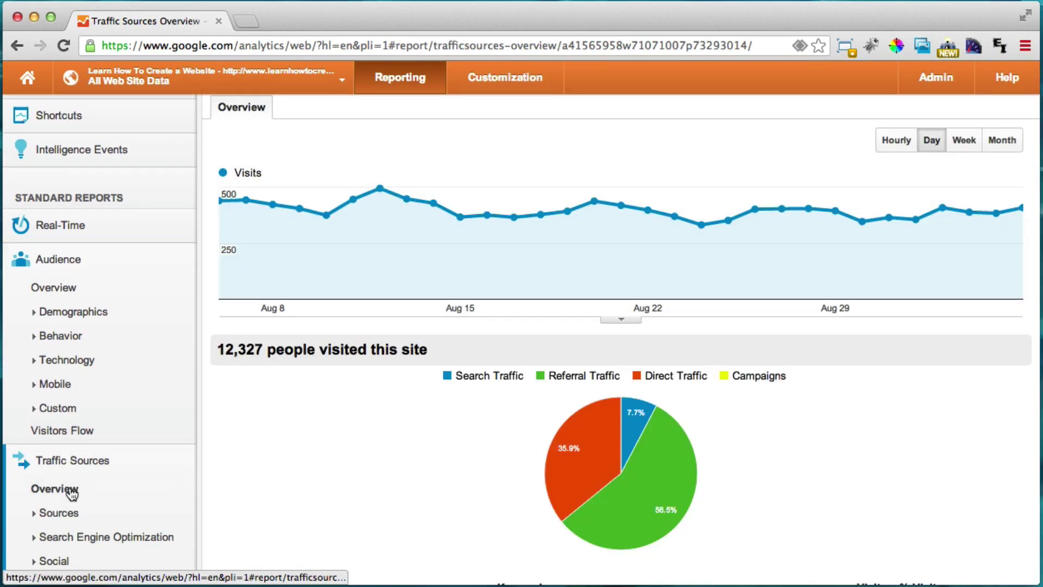
pyautogui.scroll(-5, 367, 359)
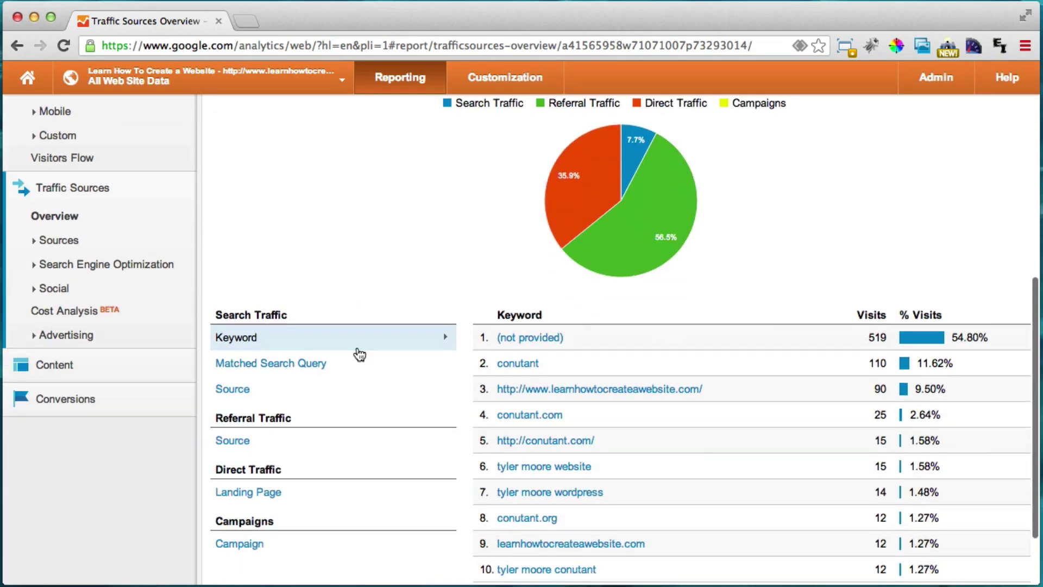
pyautogui.scroll(4, 360, 353)
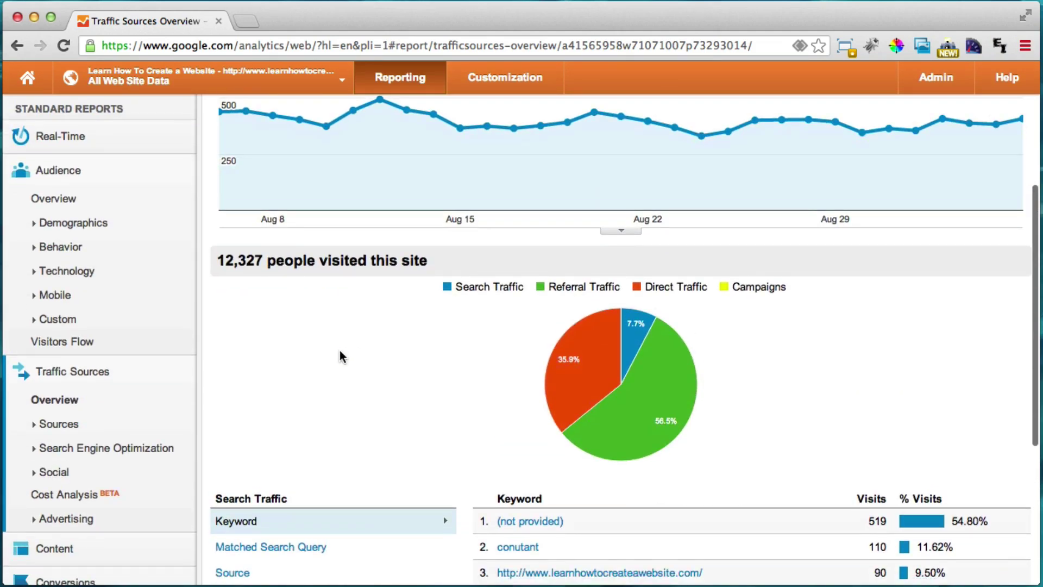
pyautogui.scroll(-3, 341, 354)
pyautogui.scroll(-2, 361, 349)
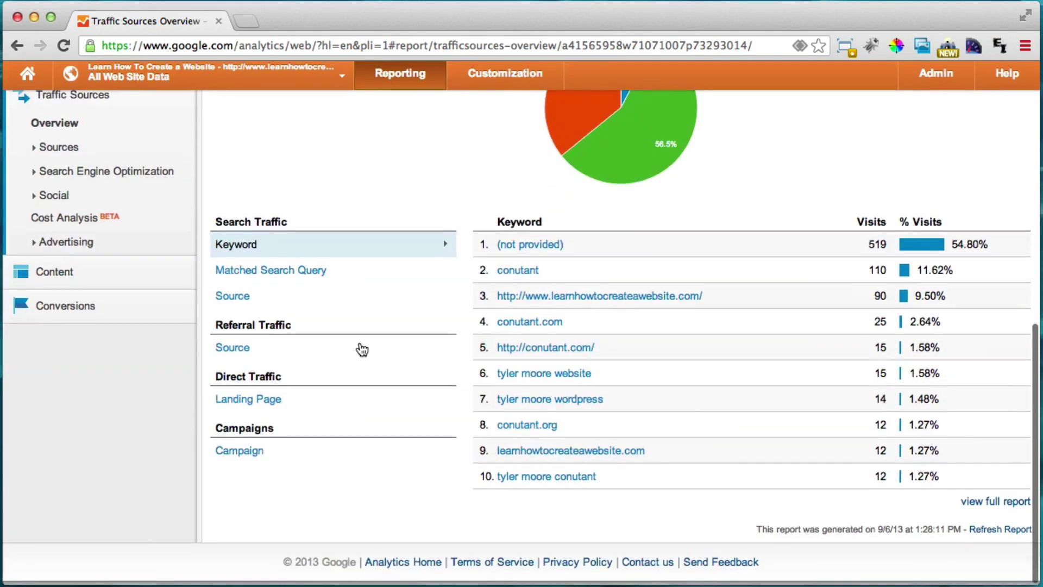
pyautogui.scroll(4, 360, 349)
pyautogui.moveTo(695, 365)
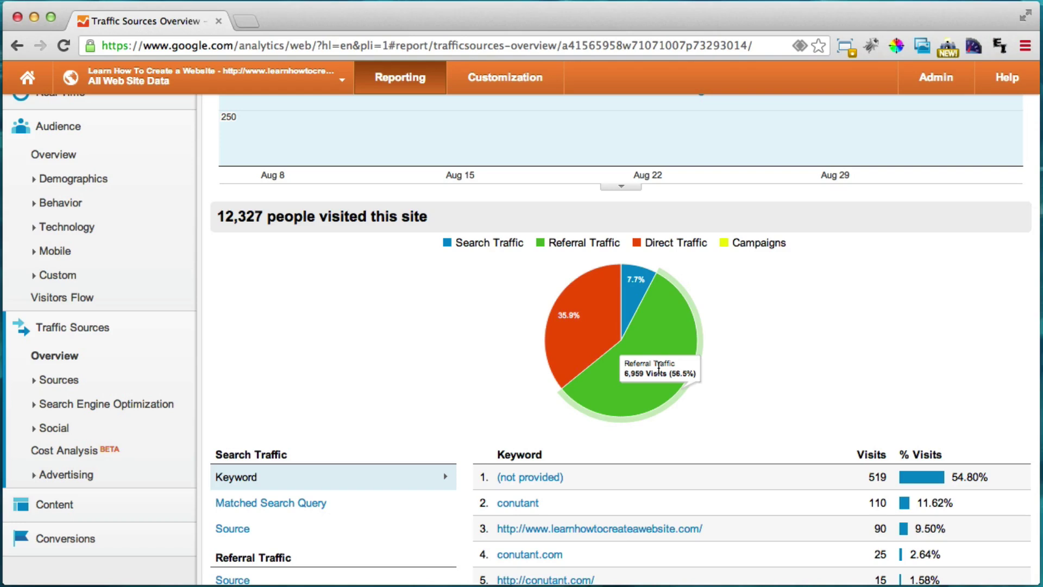
pyautogui.moveTo(598, 339)
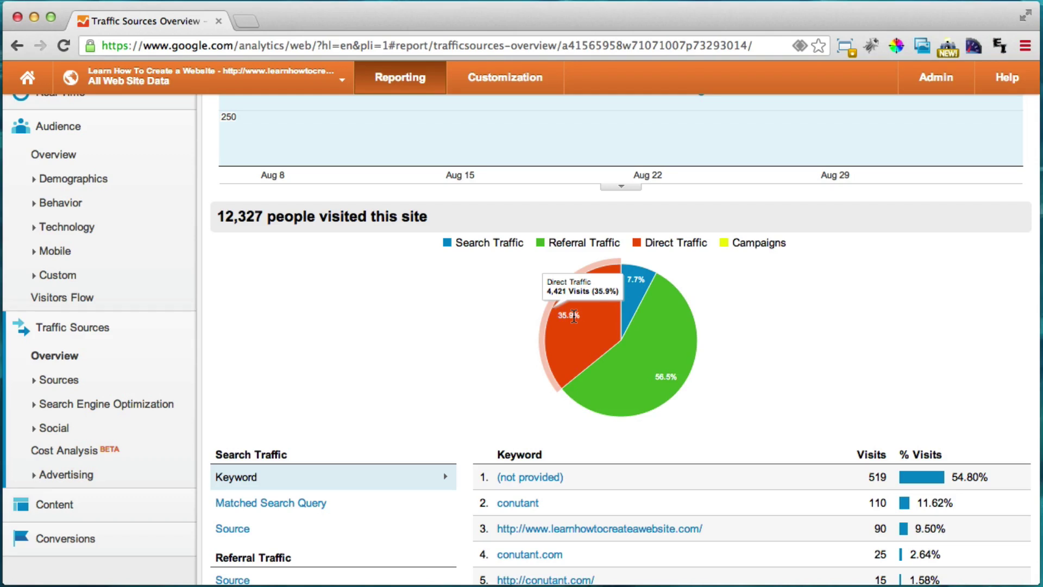
pyautogui.moveTo(633, 283)
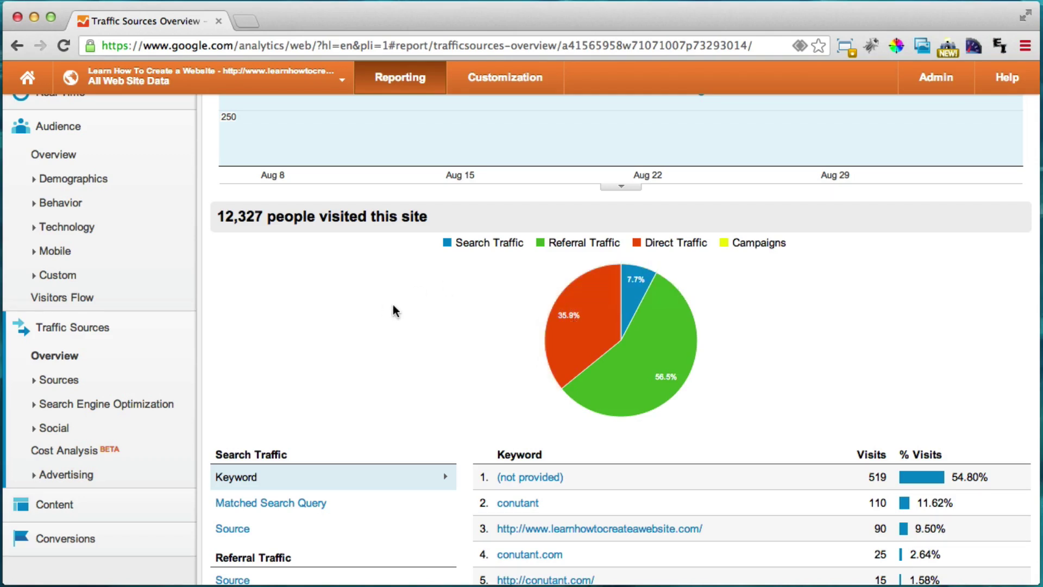
pyautogui.click(69, 381)
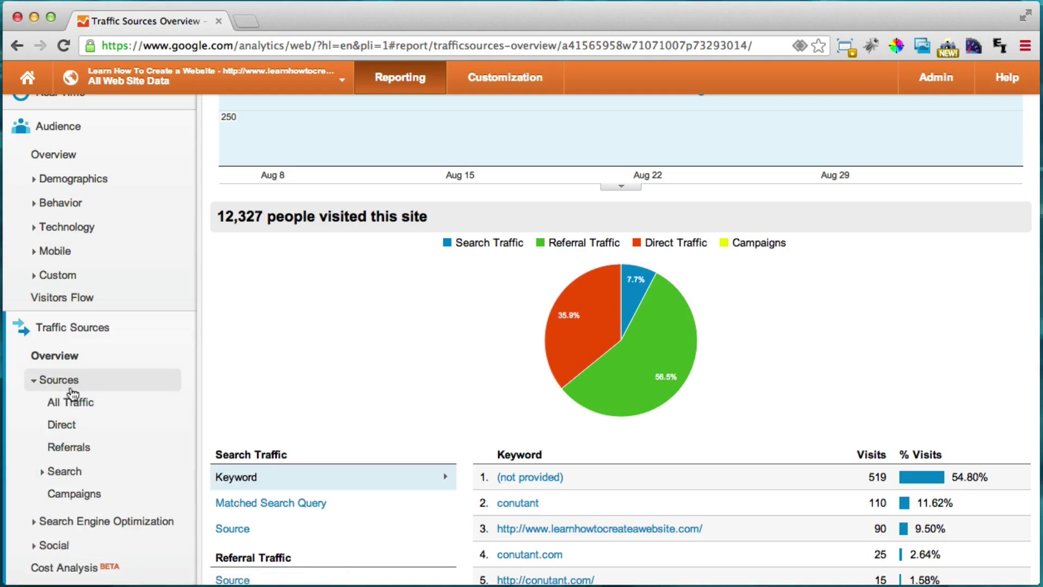
# - Open the All Traffic report and highlight youtube.com / referral's 6,300 visits
pyautogui.click(78, 405)
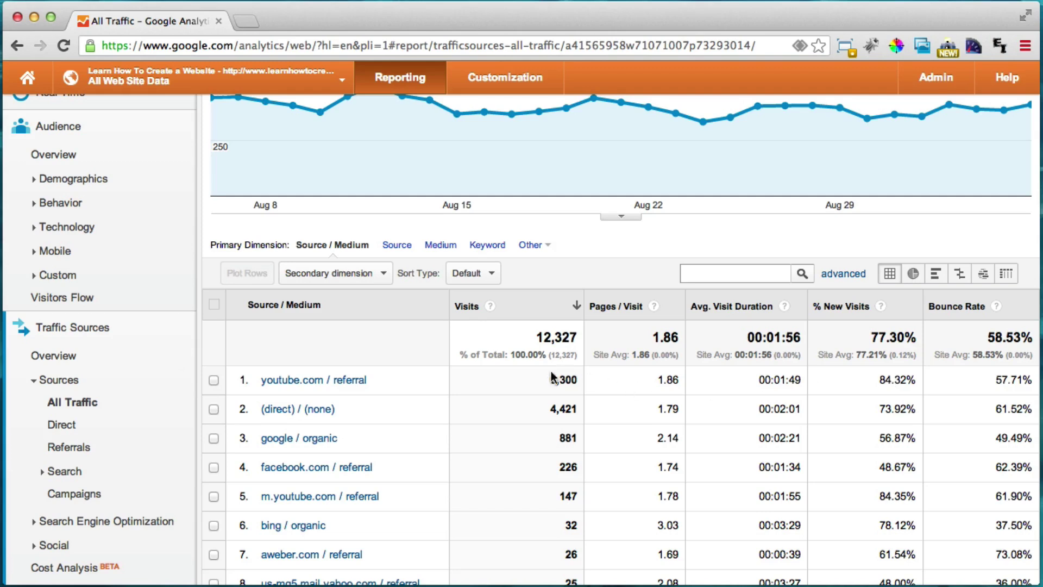
pyautogui.moveTo(552, 379); pyautogui.dragTo(588, 380)
pyautogui.click(568, 378)
pyautogui.scroll(-2, 568, 378)
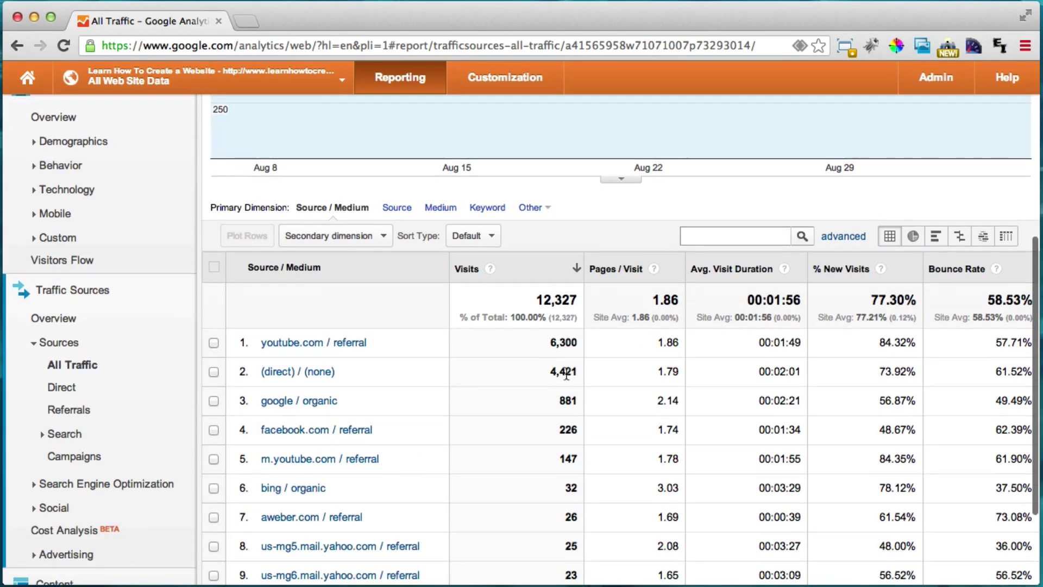
pyautogui.moveTo(557, 371); pyautogui.dragTo(573, 400)
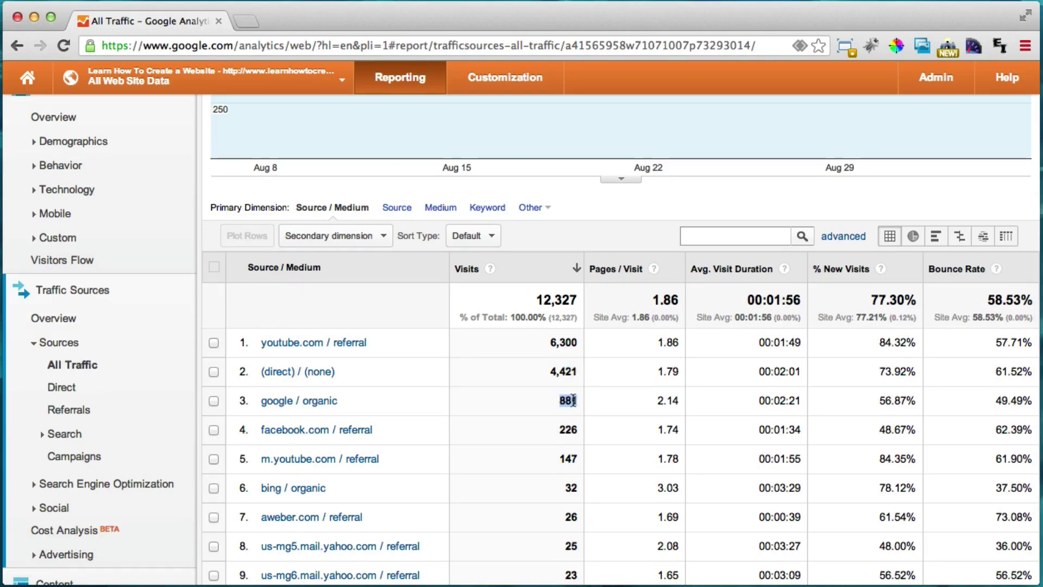
# - Scroll through the visits-by-source table, then expand the Content report group
pyautogui.scroll(5, 759, 400)
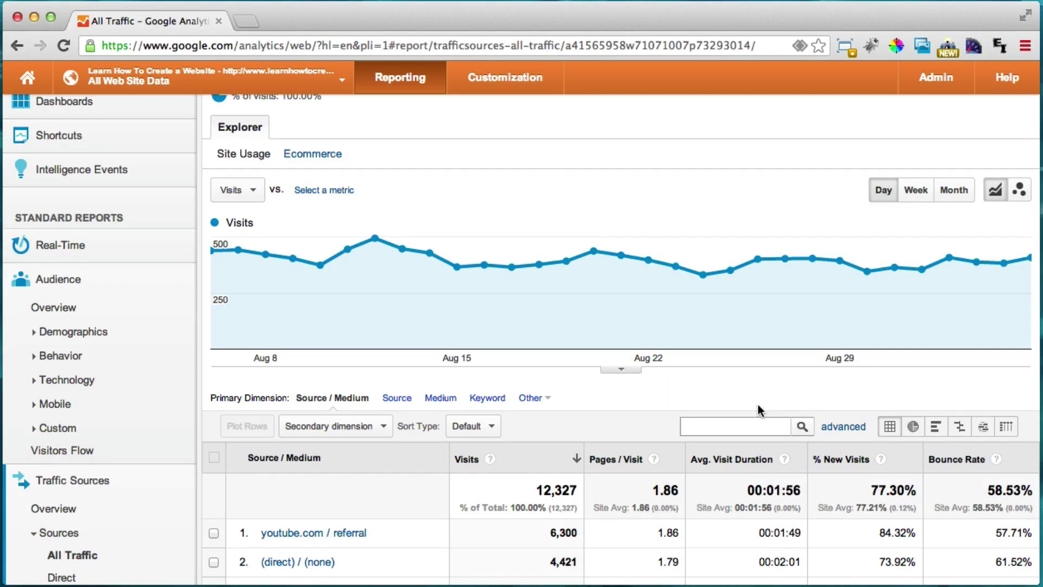
pyautogui.scroll(-5, 758, 405)
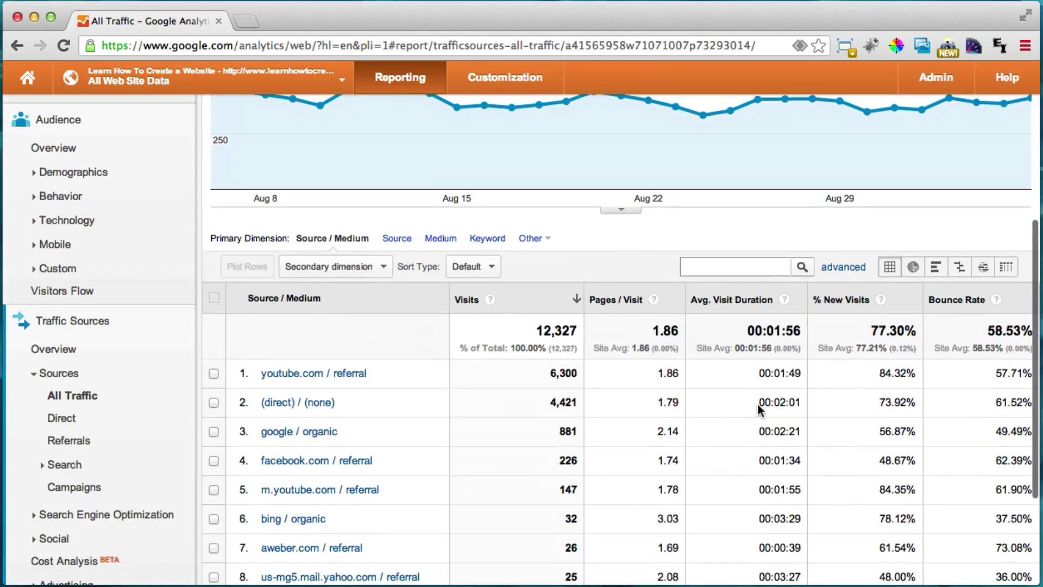
pyautogui.scroll(6, 697, 408)
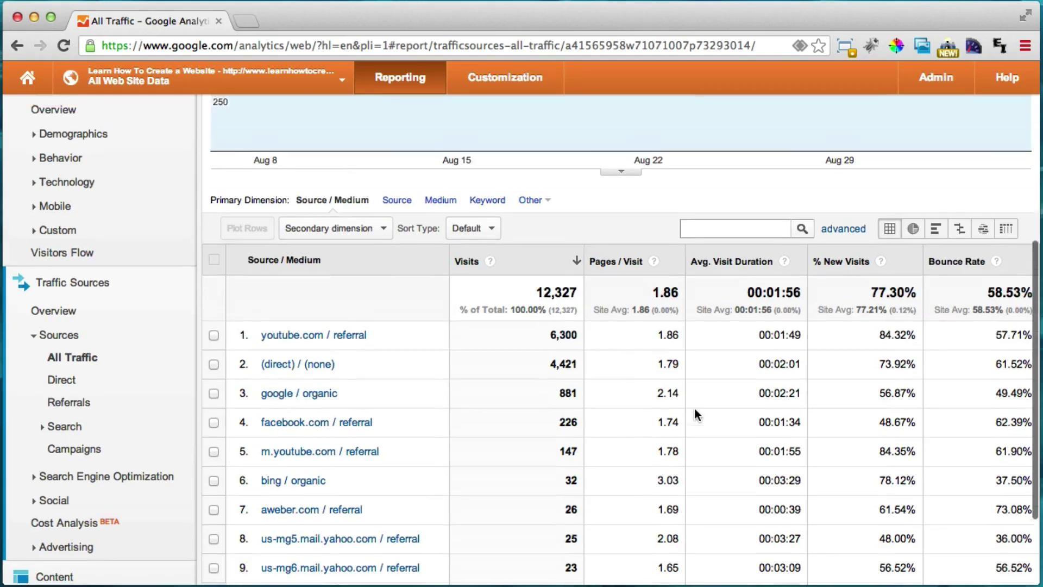
pyautogui.scroll(-3, 695, 415)
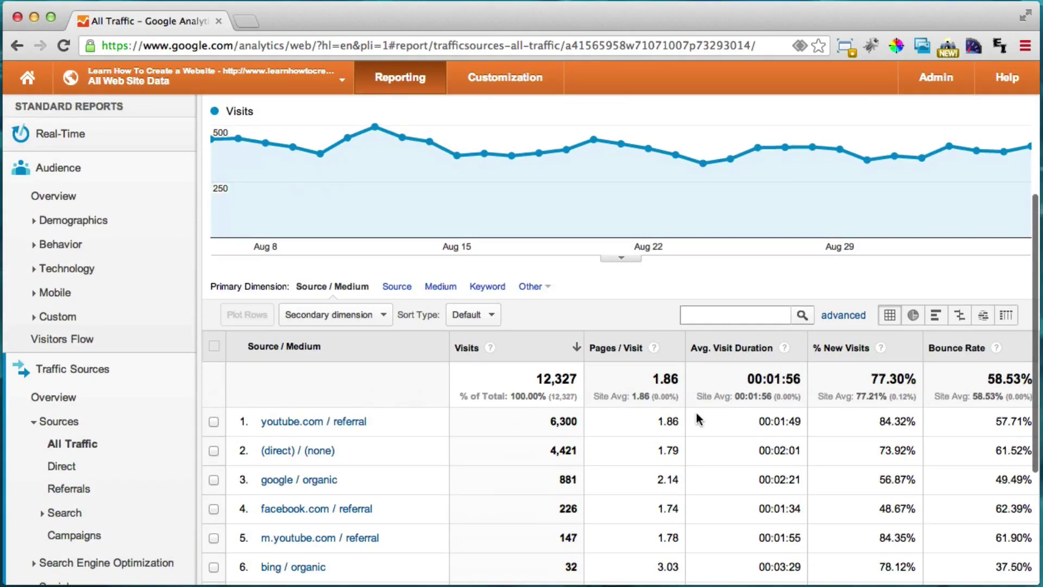
pyautogui.scroll(3, 758, 255)
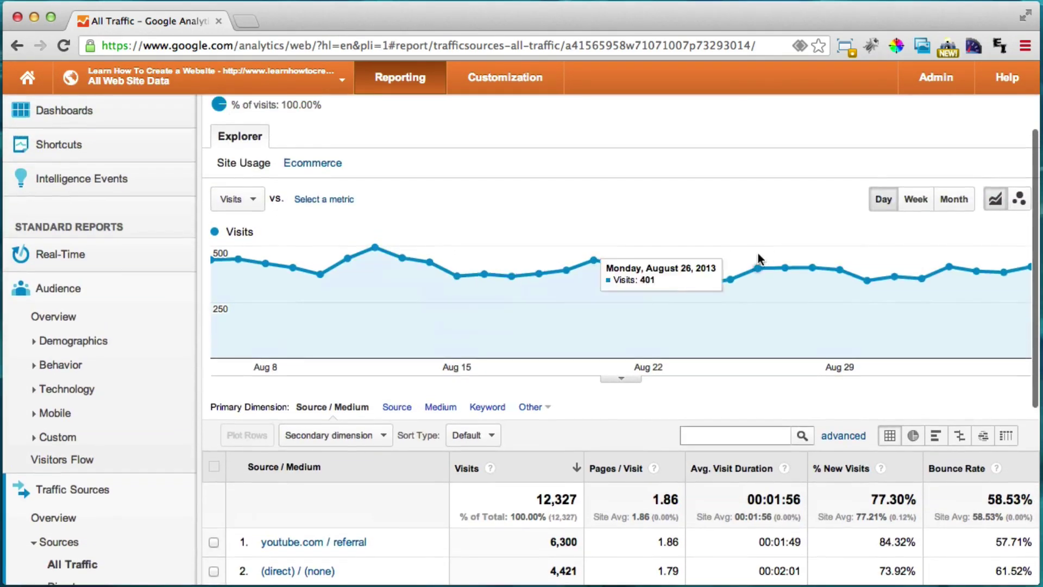
pyautogui.scroll(-4, 758, 256)
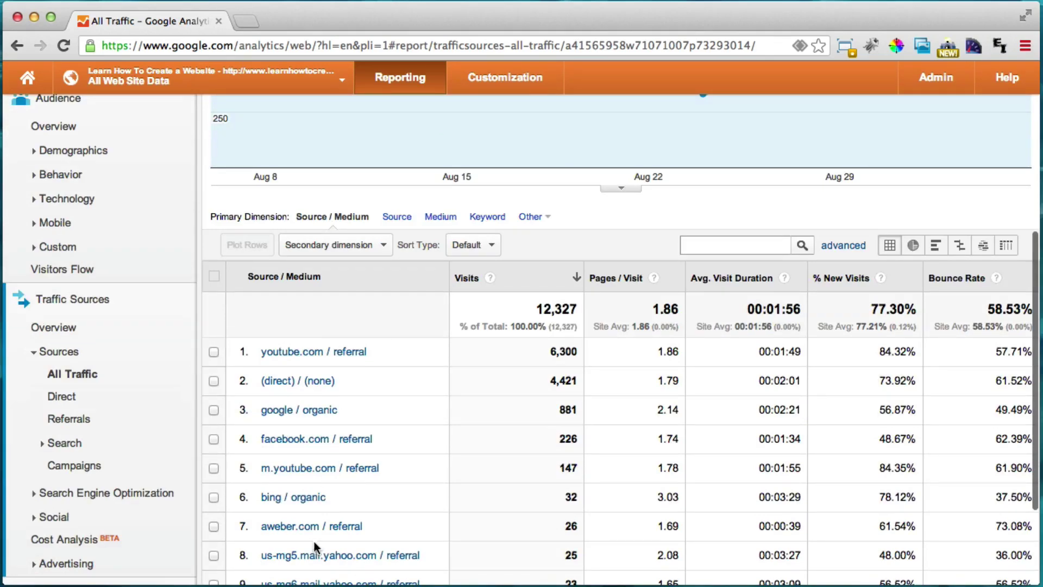
pyautogui.scroll(-3, 321, 334)
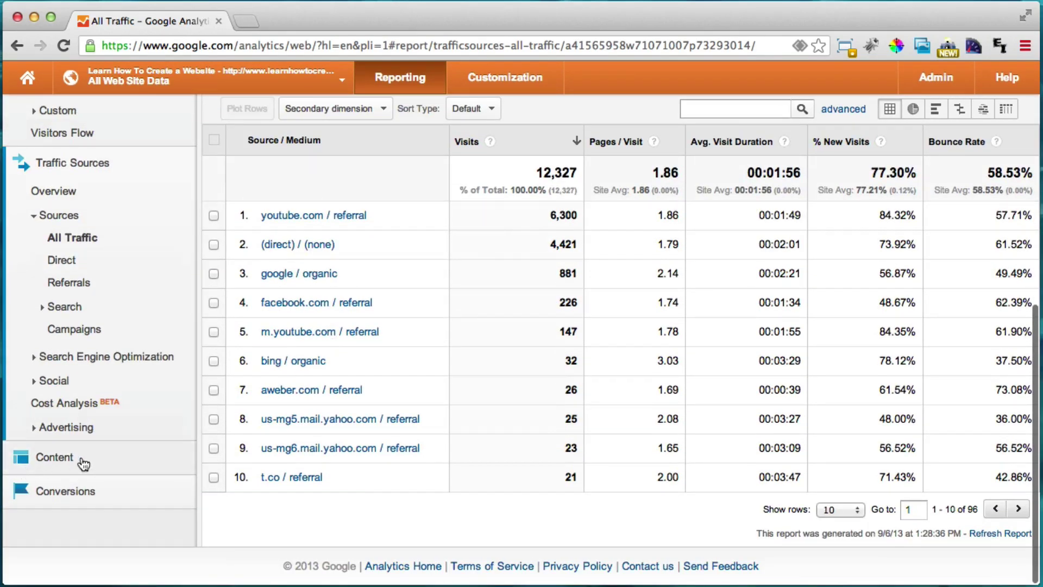
pyautogui.click(82, 461)
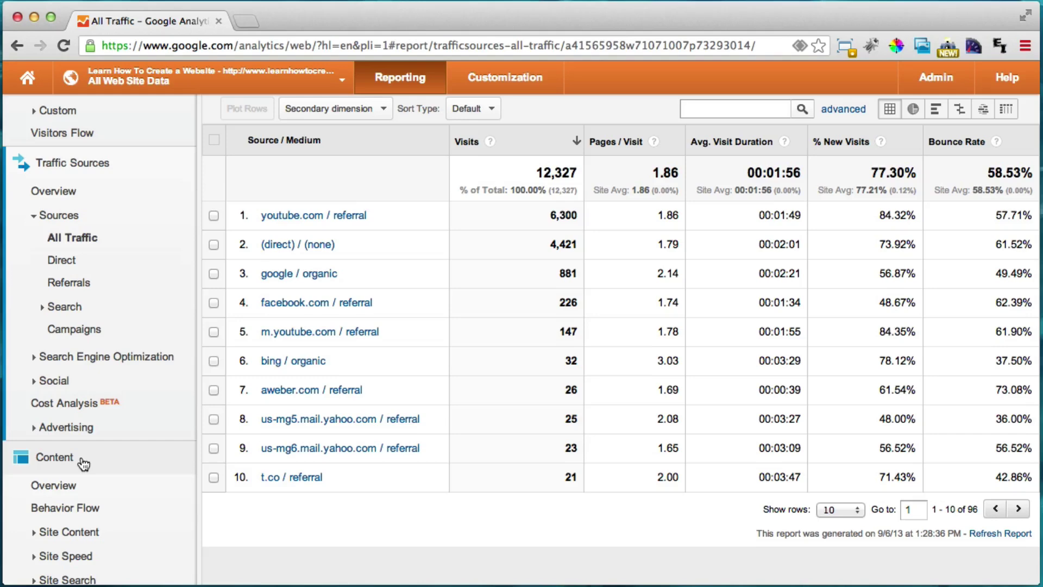
# - Open Content Overview and return to its top, showing 22,867 pageviews and 18,077 unique pageviews
pyautogui.click(61, 491)
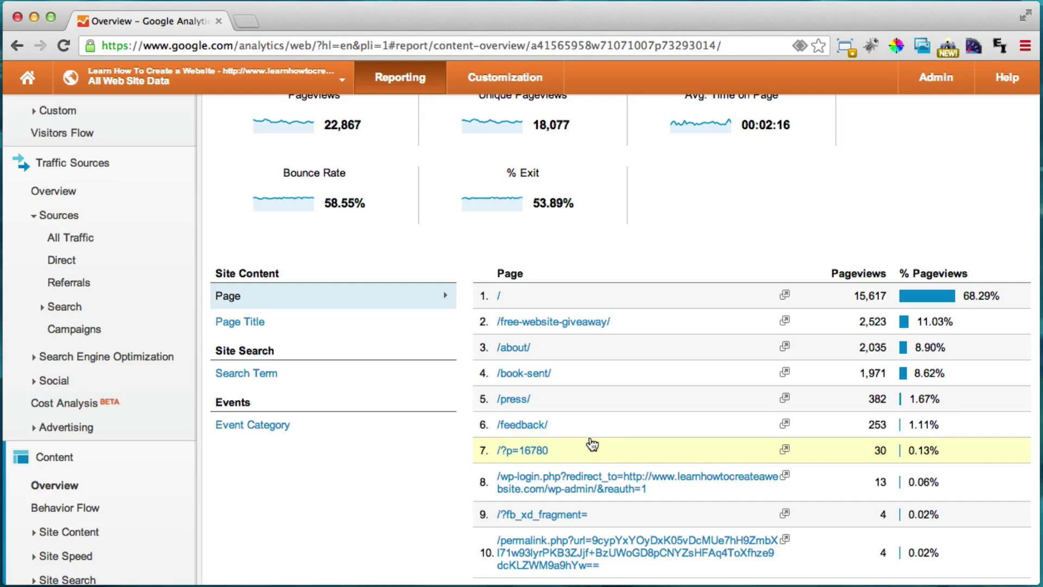
pyautogui.scroll(3, 426, 483)
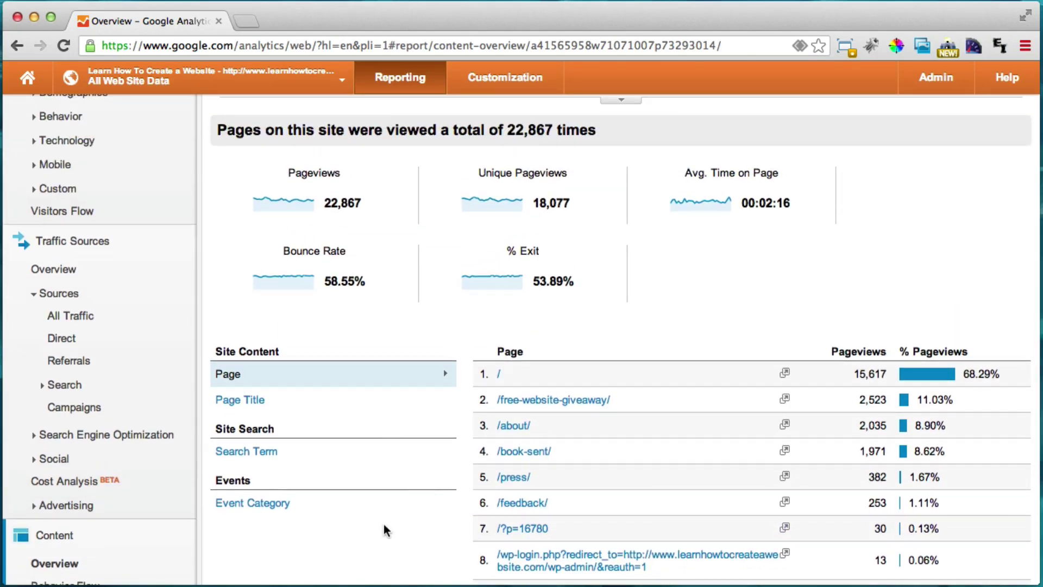
pyautogui.scroll(1, 460, 339)
pyautogui.scroll(4, 461, 340)
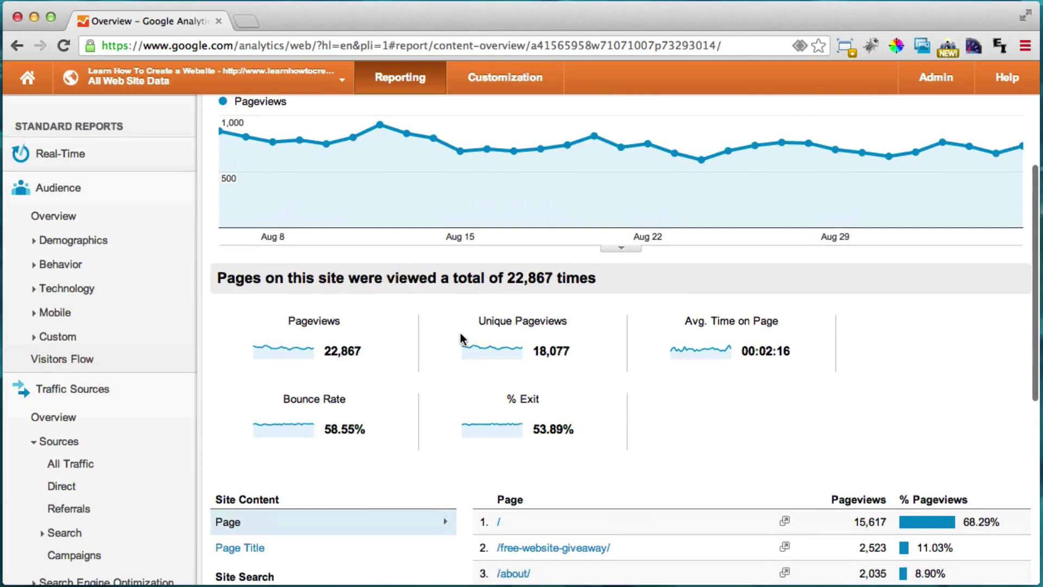
pyautogui.scroll(6, 461, 343)
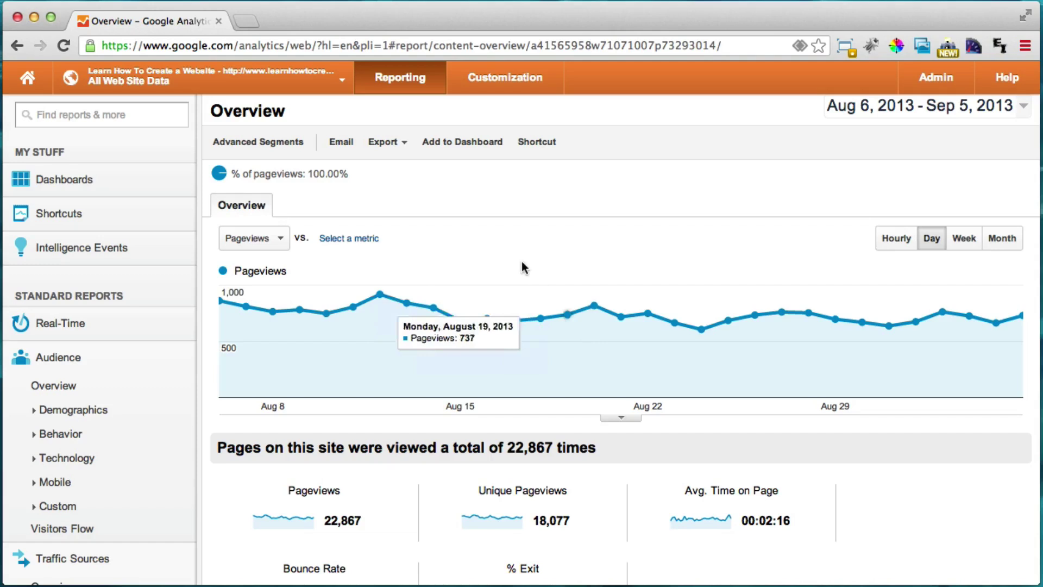
# - Load simpleiskey.com in a new tab and go to its WordPress admin Dashboard
pyautogui.click(252, 24)
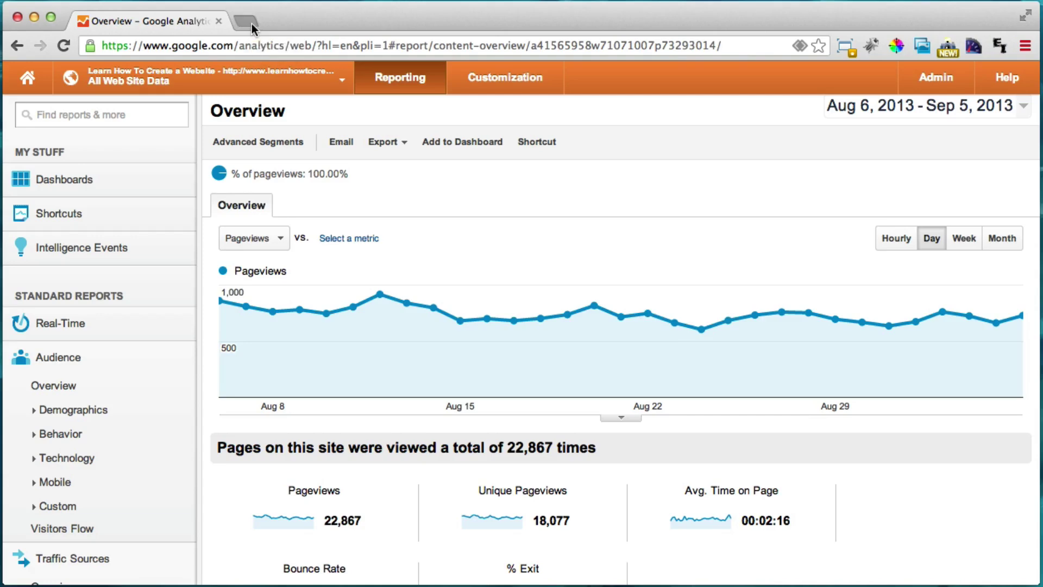
pyautogui.write('sim')
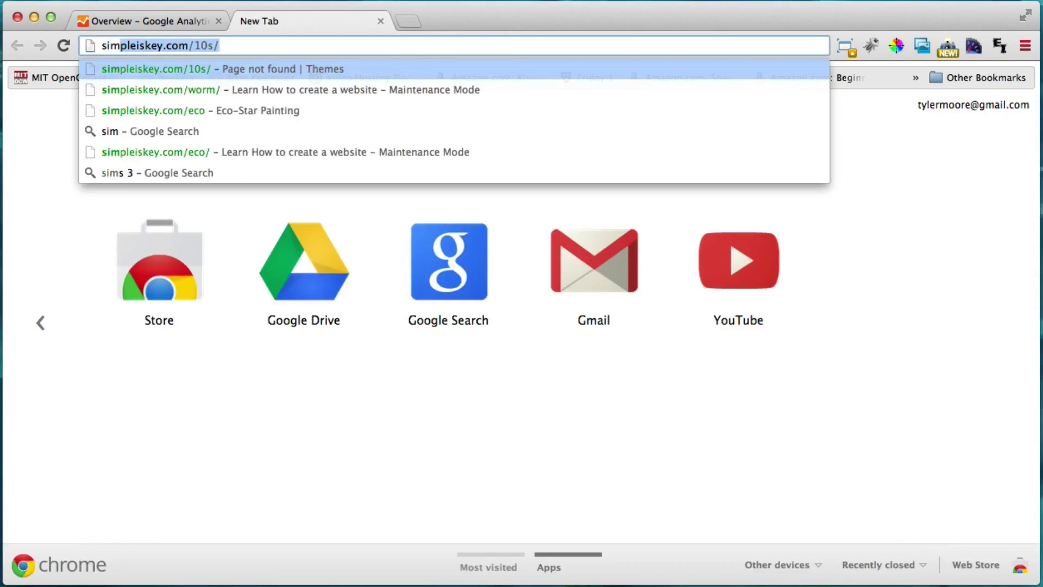
pyautogui.press('Right')
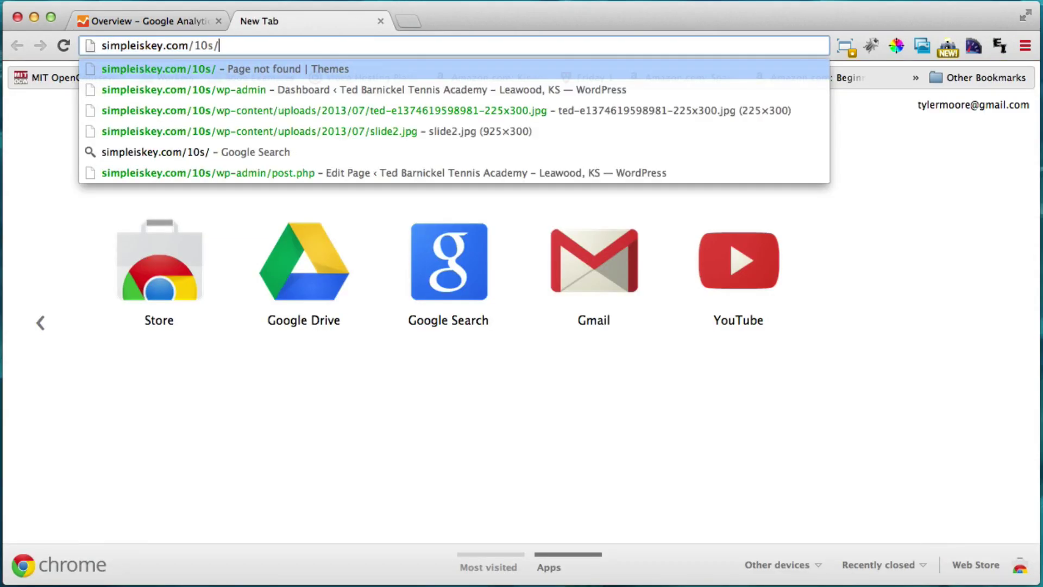
pyautogui.press('BackSpace')
pyautogui.press('BackSpace')
pyautogui.press('BackSpace')
pyautogui.press('BackSpace')
pyautogui.press('Return')
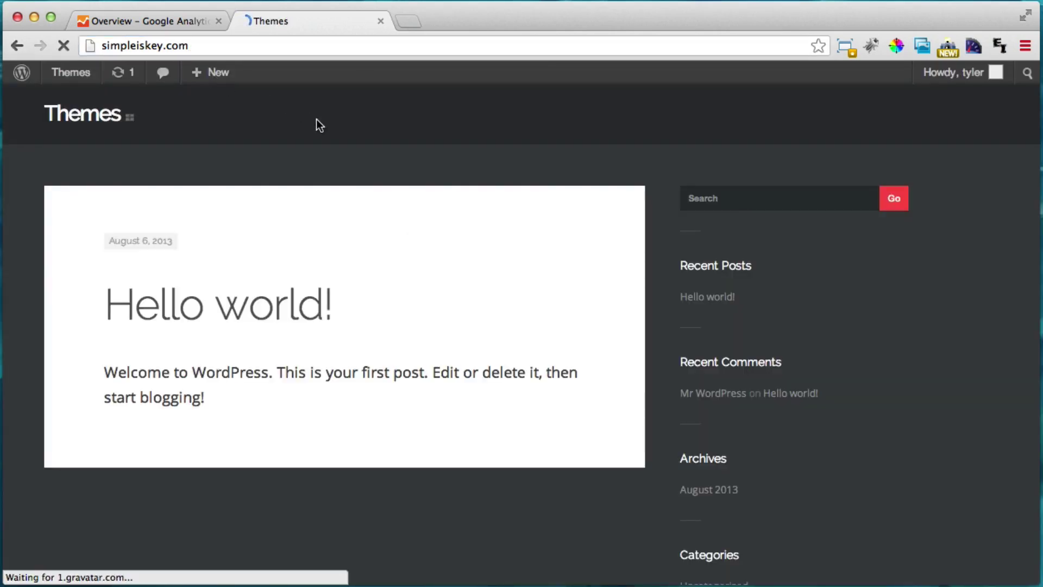
pyautogui.moveTo(68, 76)
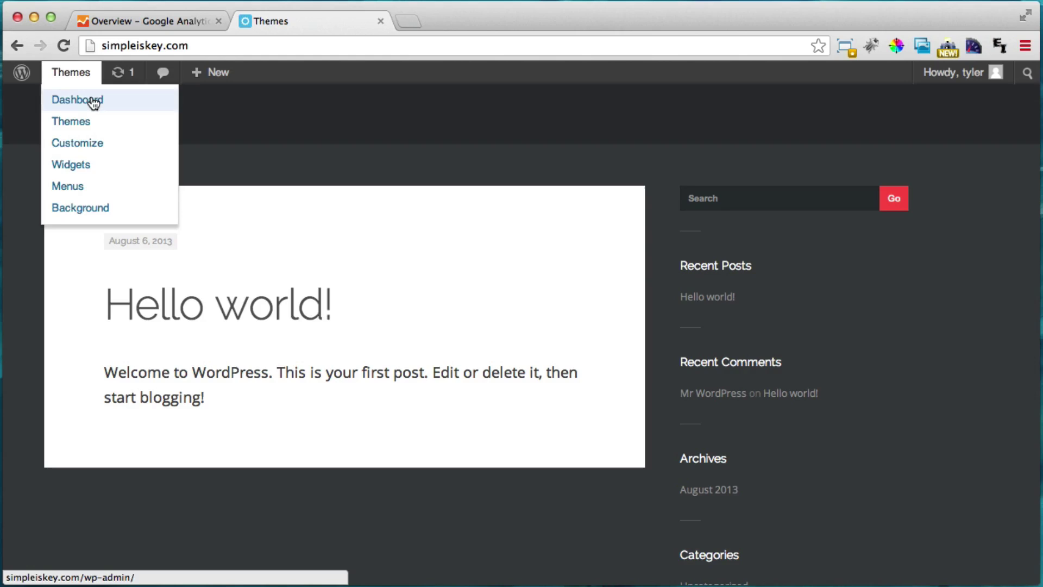
pyautogui.click(94, 102)
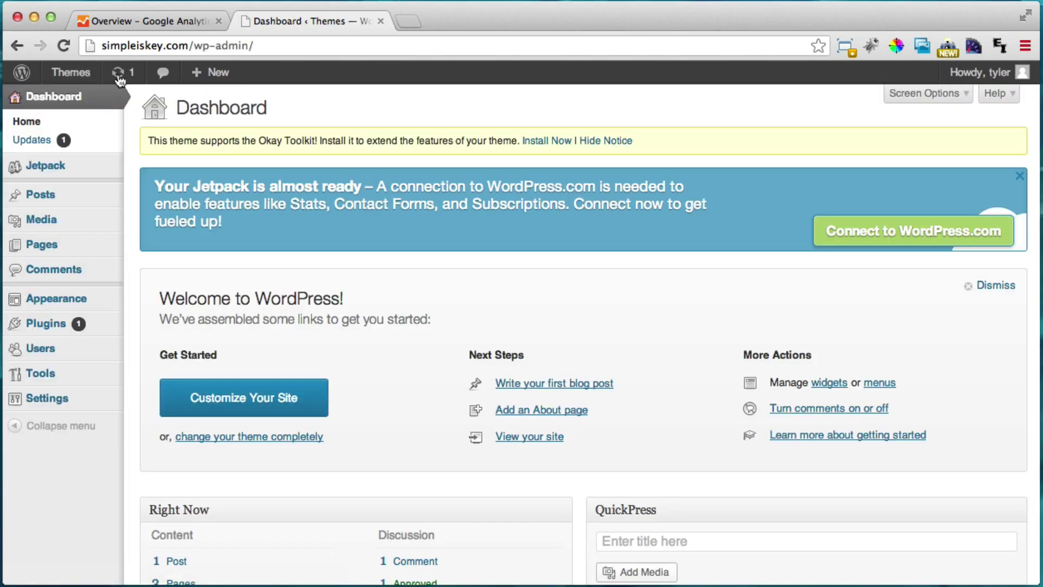
# - Back in the Analytics tab, sign out and deny the keychain access request
pyautogui.click(152, 21)
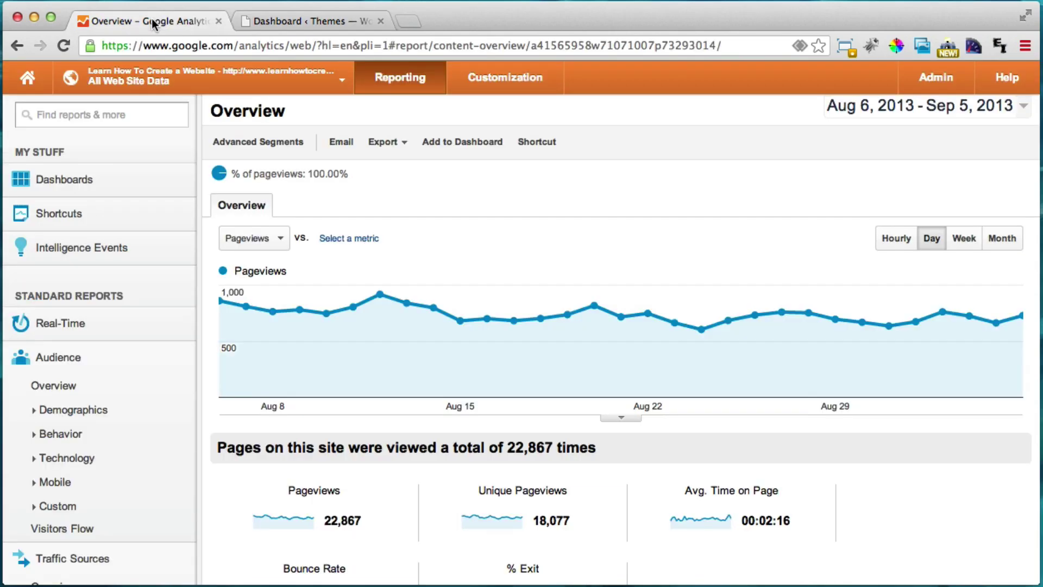
pyautogui.scroll(2, 843, 209)
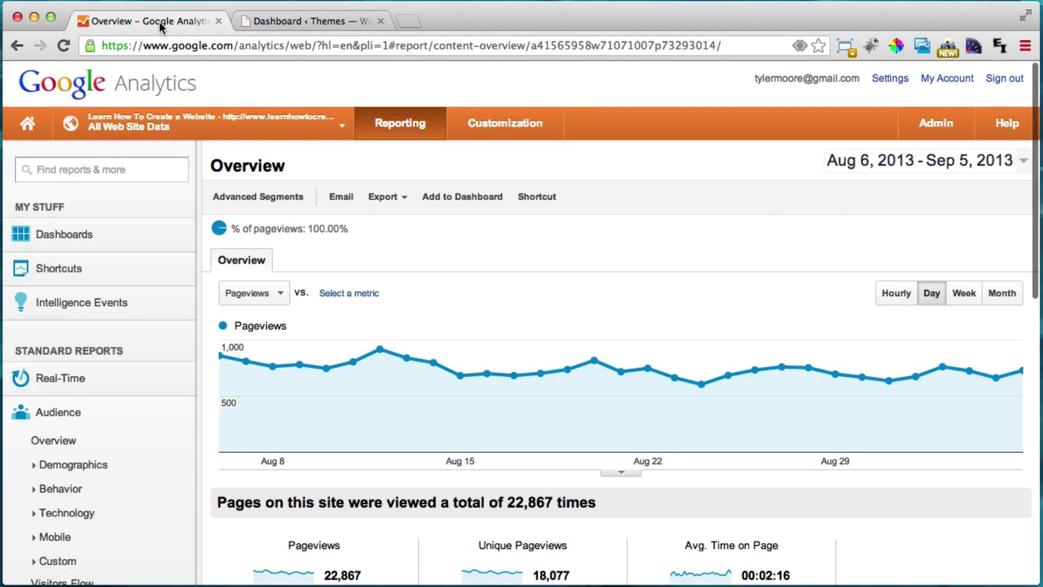
pyautogui.click(1004, 79)
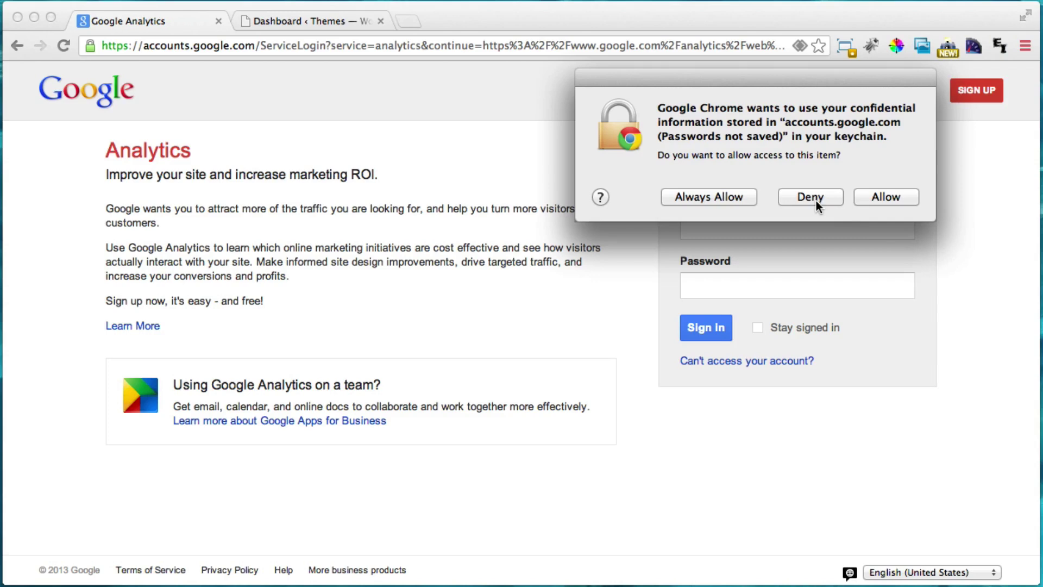
pyautogui.click(814, 199)
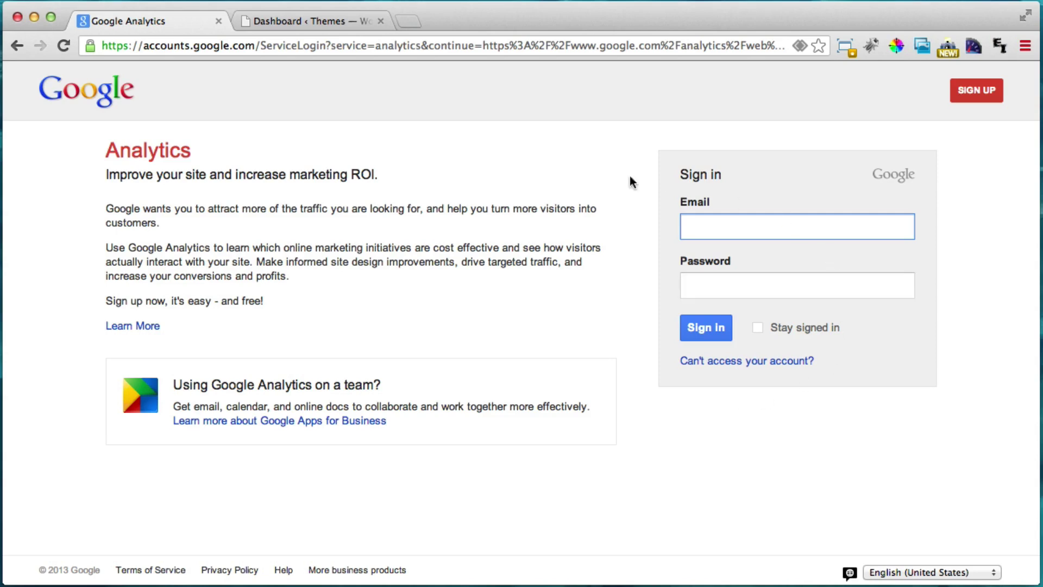
# - Browse to google.com and reach the Analytics sign-in page
pyautogui.click(370, 47)
pyautogui.write('google.com/analytics/')
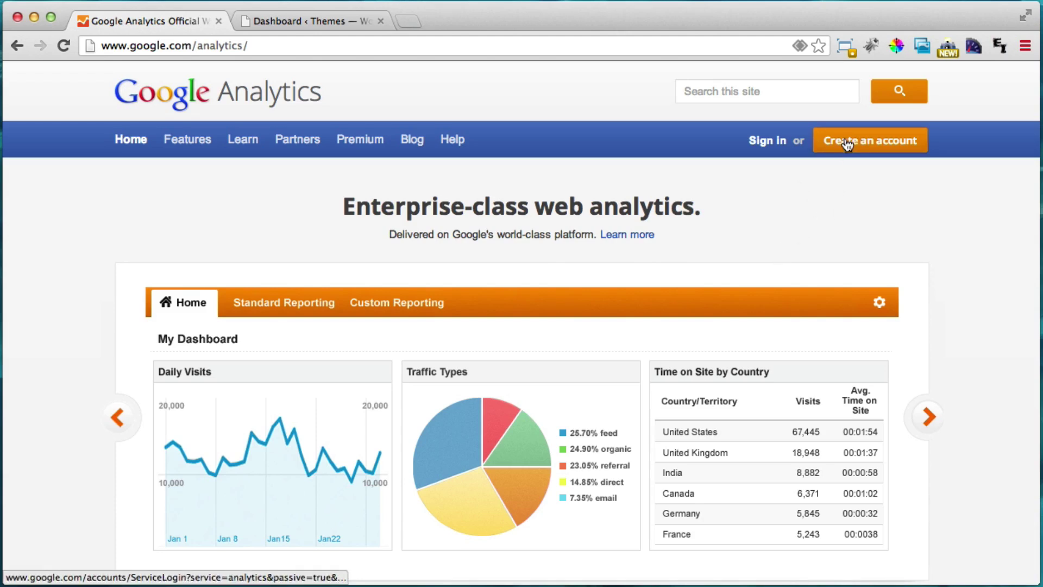
pyautogui.click(762, 145)
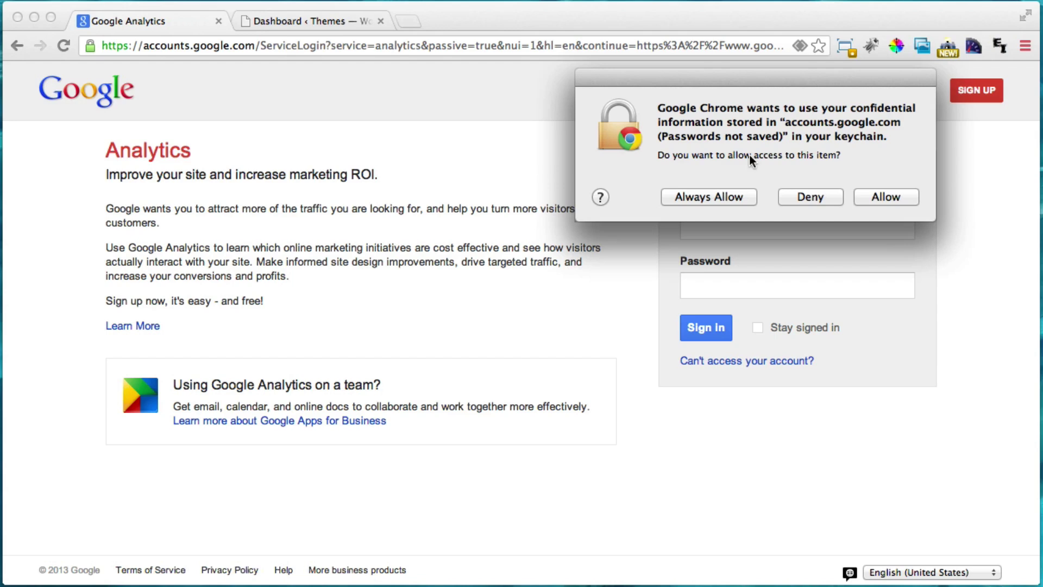
# - Deny the keychain prompt and sign in with the other account's e-mail and password
pyautogui.click(814, 196)
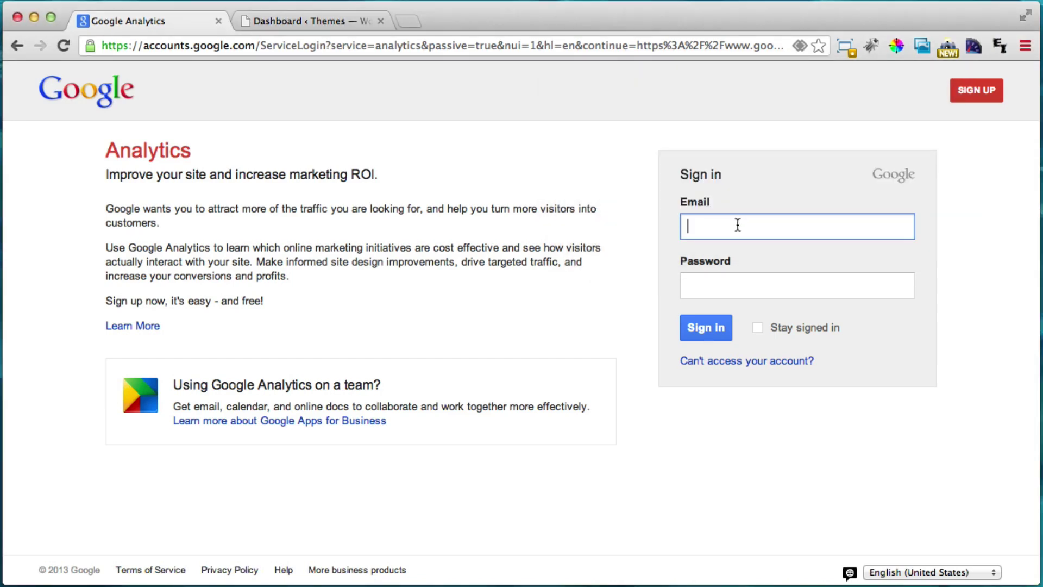
pyautogui.write('conutant')
pyautogui.click(797, 285)
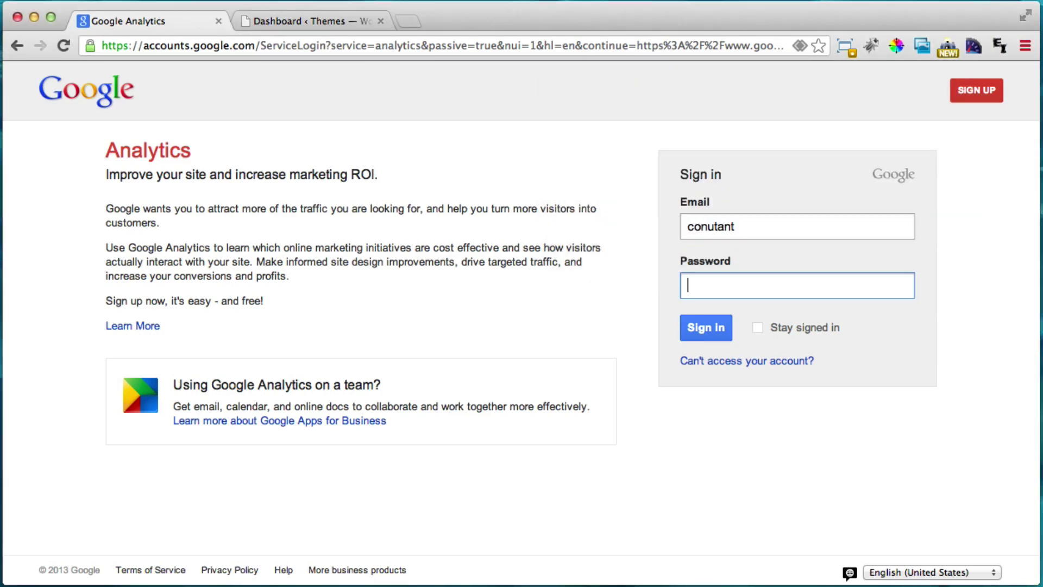
pyautogui.write('••••')
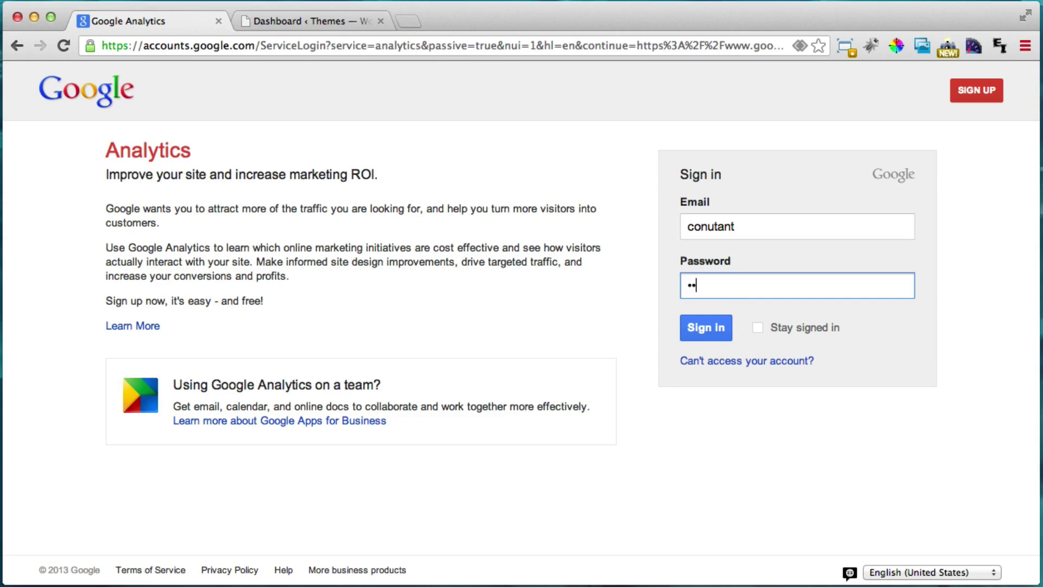
pyautogui.write('•••••••')
pyautogui.click(719, 326)
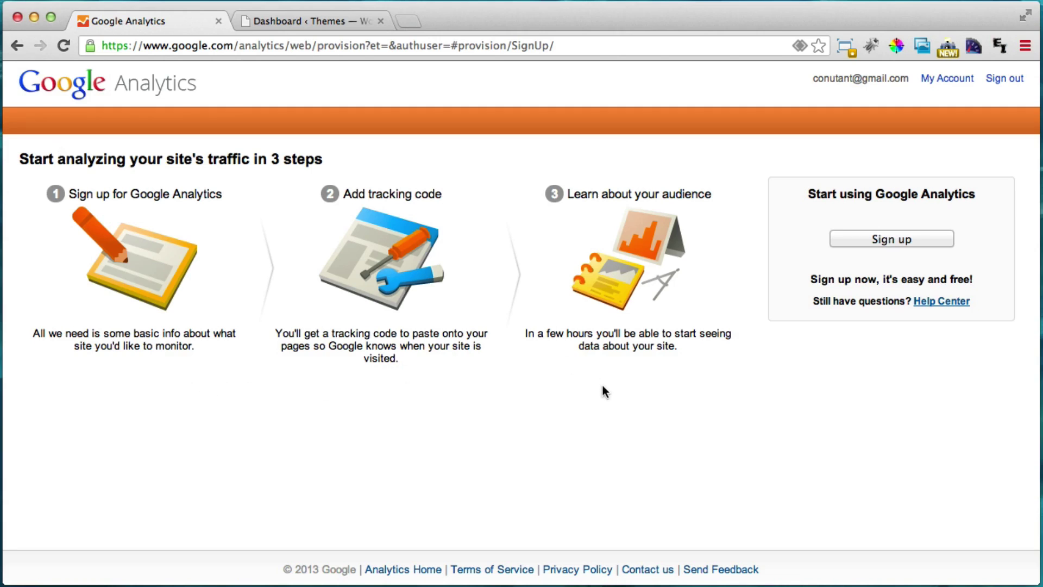
pyautogui.click(880, 239)
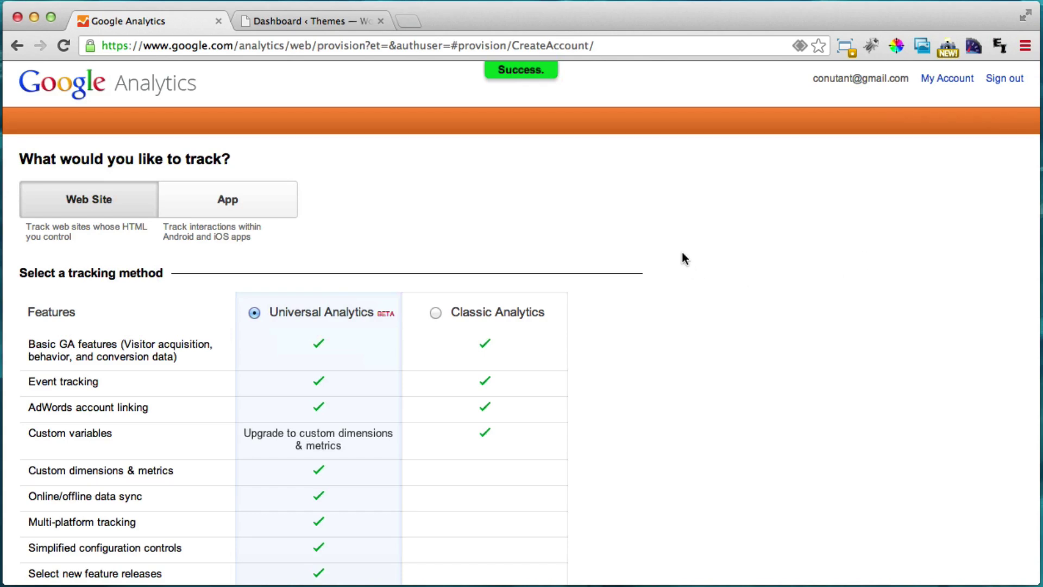
pyautogui.scroll(-3, 683, 255)
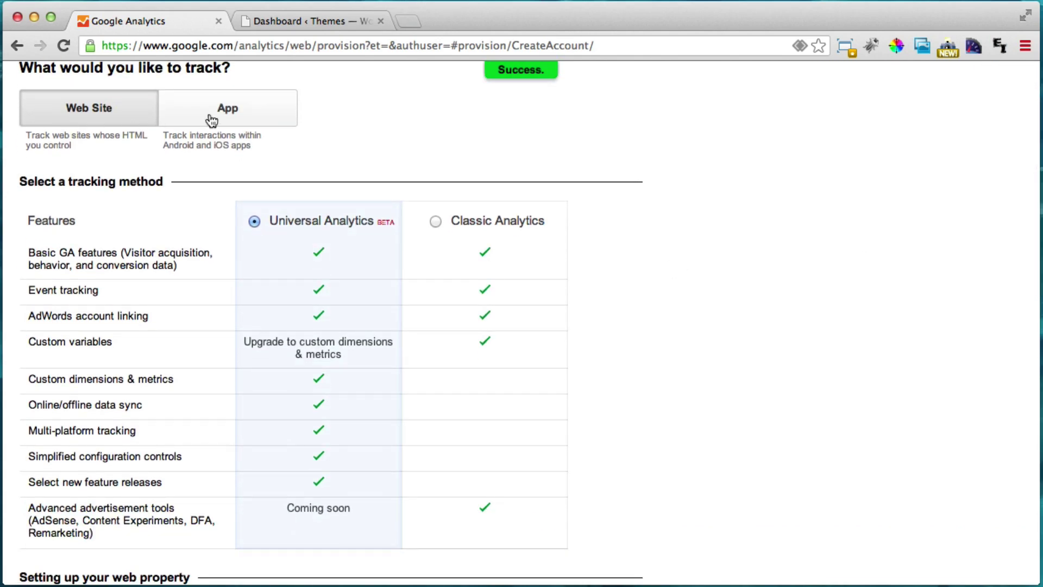
pyautogui.scroll(-10, 391, 219)
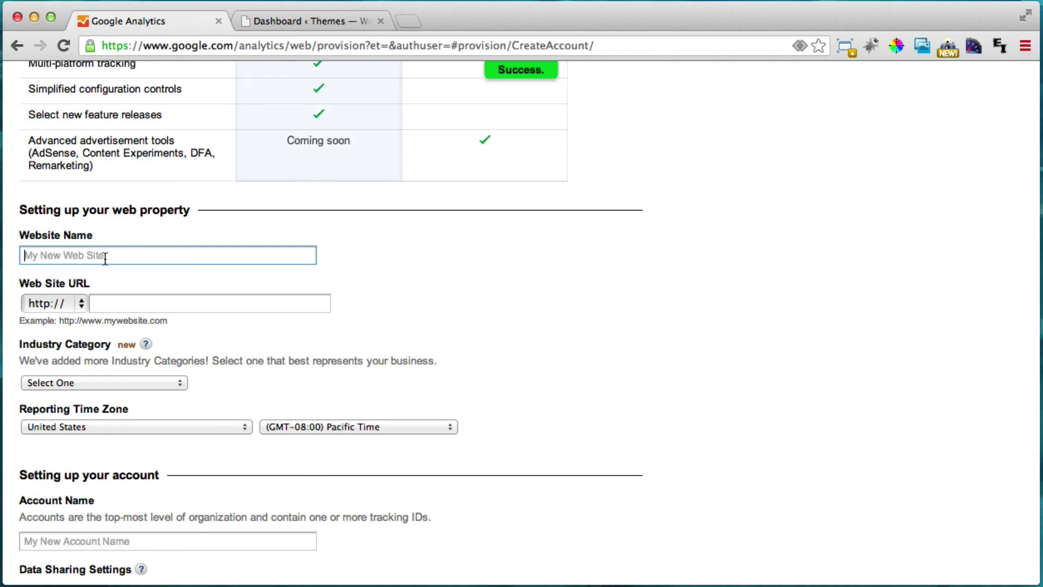
pyautogui.write('SImple Is Key')
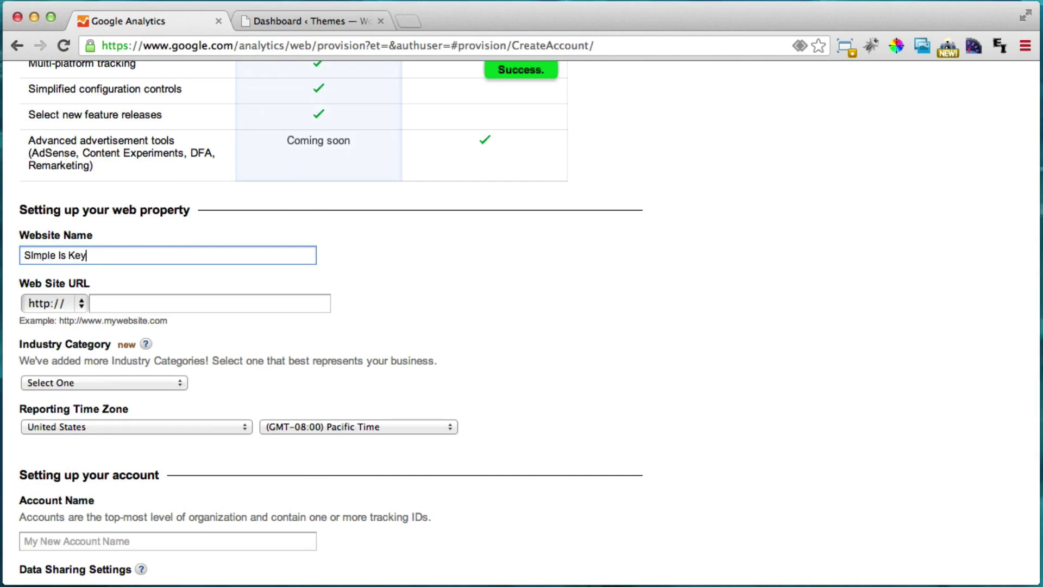
pyautogui.click(154, 304)
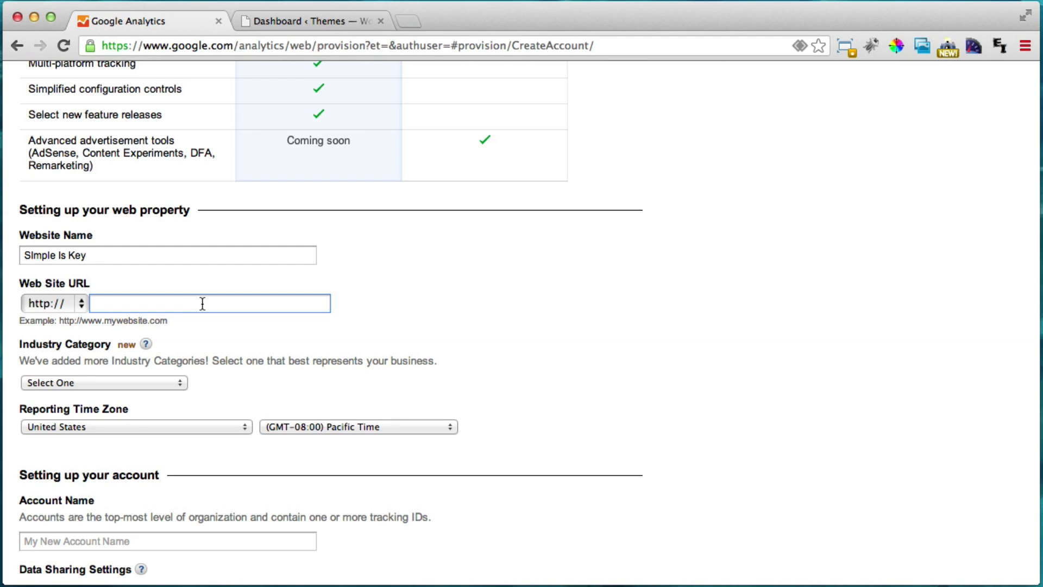
pyautogui.write('www.simpleiskey.com')
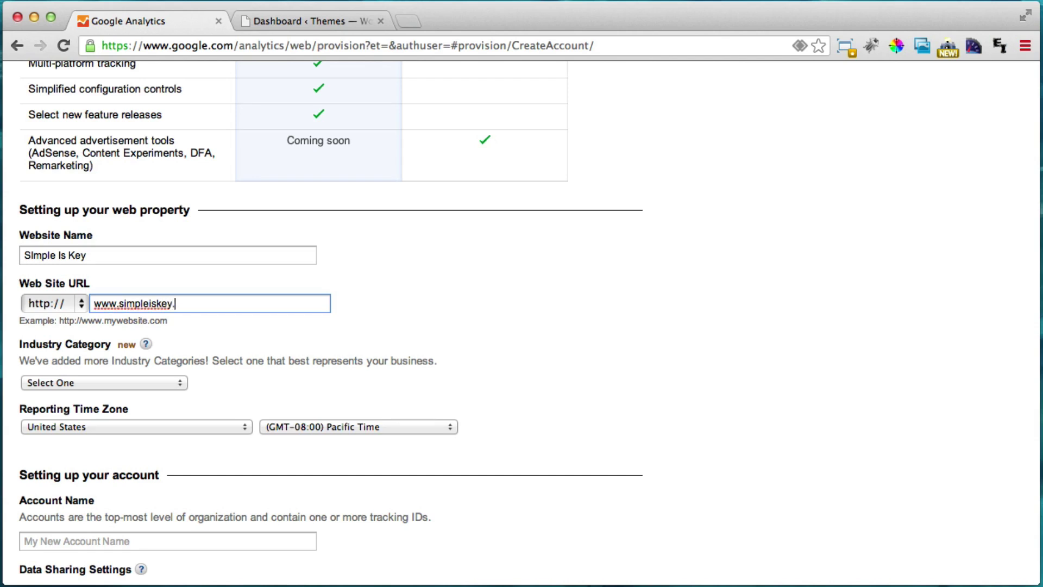
pyautogui.click(307, 22)
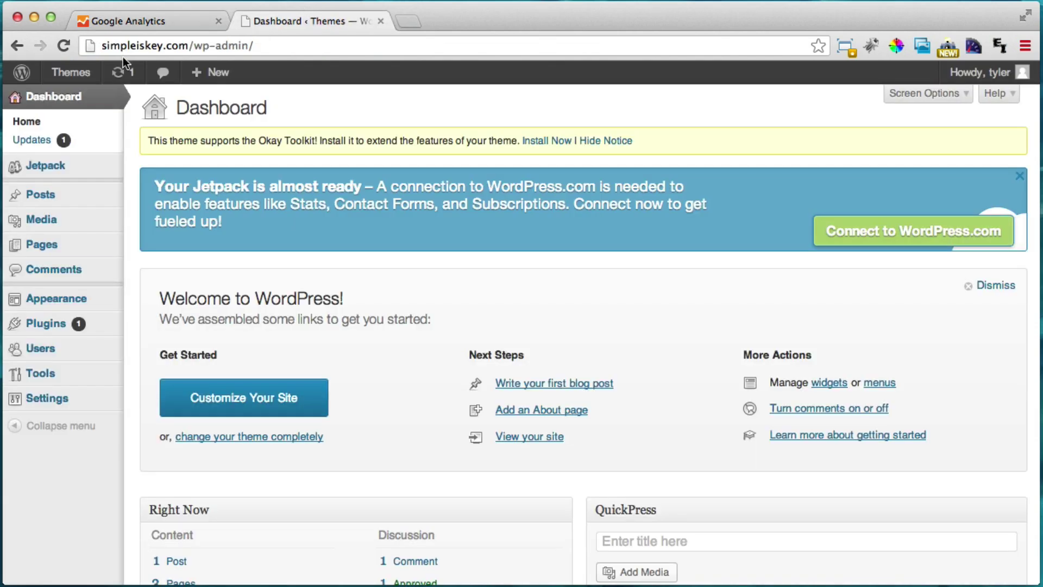
pyautogui.moveTo(103, 45); pyautogui.dragTo(163, 45)
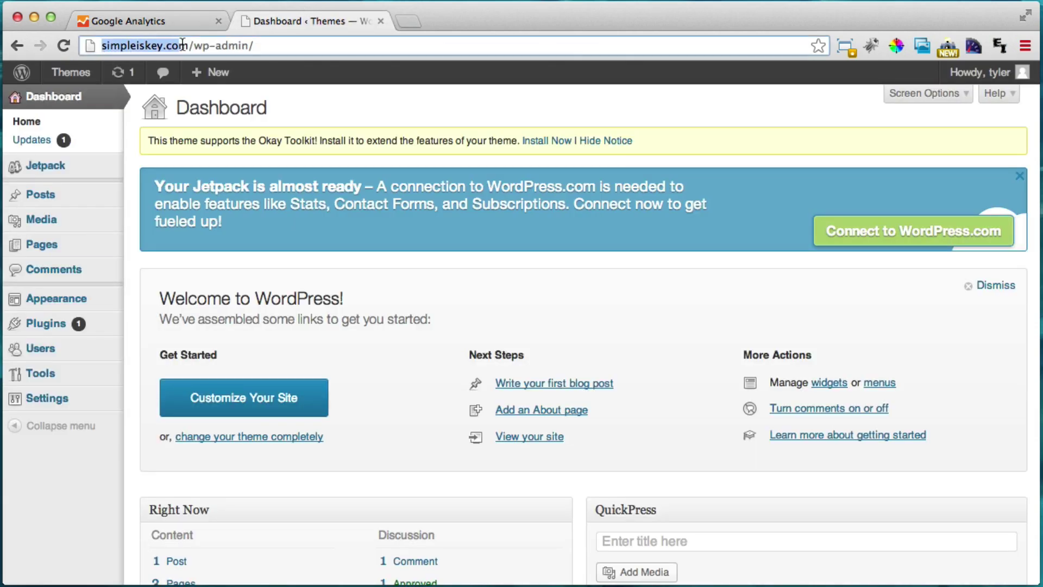
pyautogui.click(149, 16)
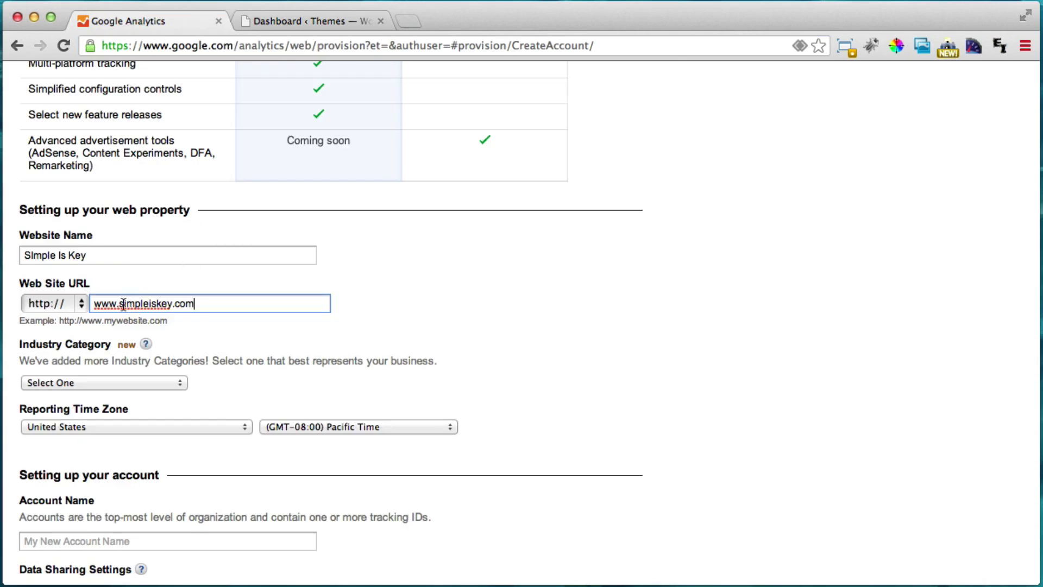
pyautogui.moveTo(118, 303); pyautogui.dragTo(78, 303)
pyautogui.press('BackSpace')
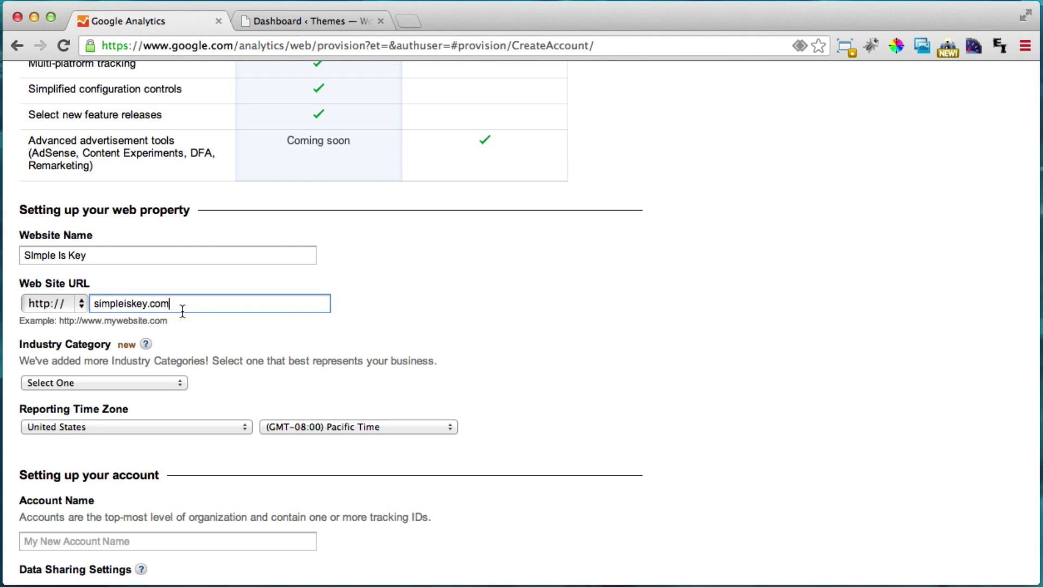
# - Set the industry category to Jobs and Education
pyautogui.scroll(-2, 299, 283)
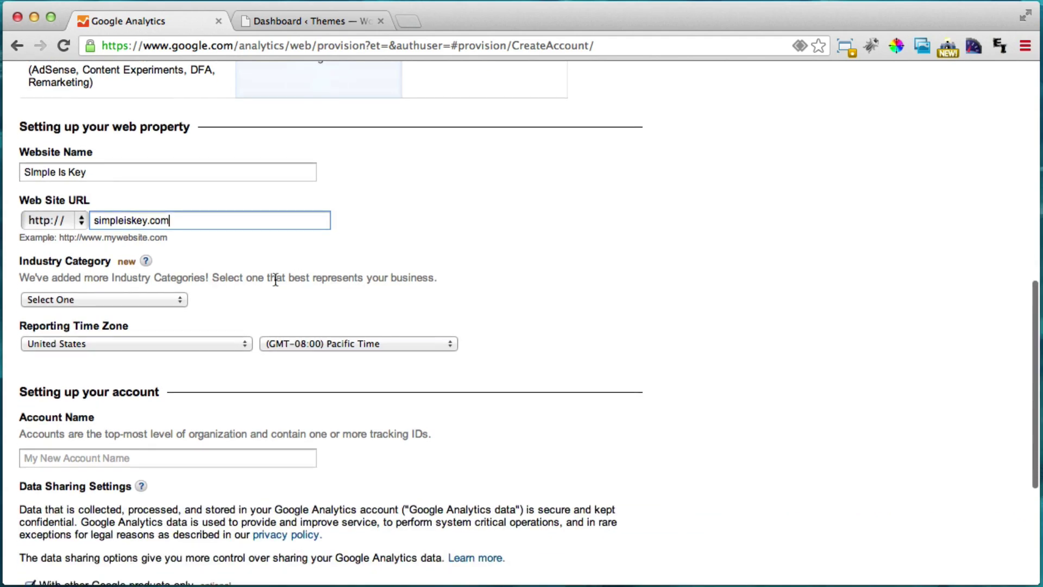
pyautogui.click(161, 299)
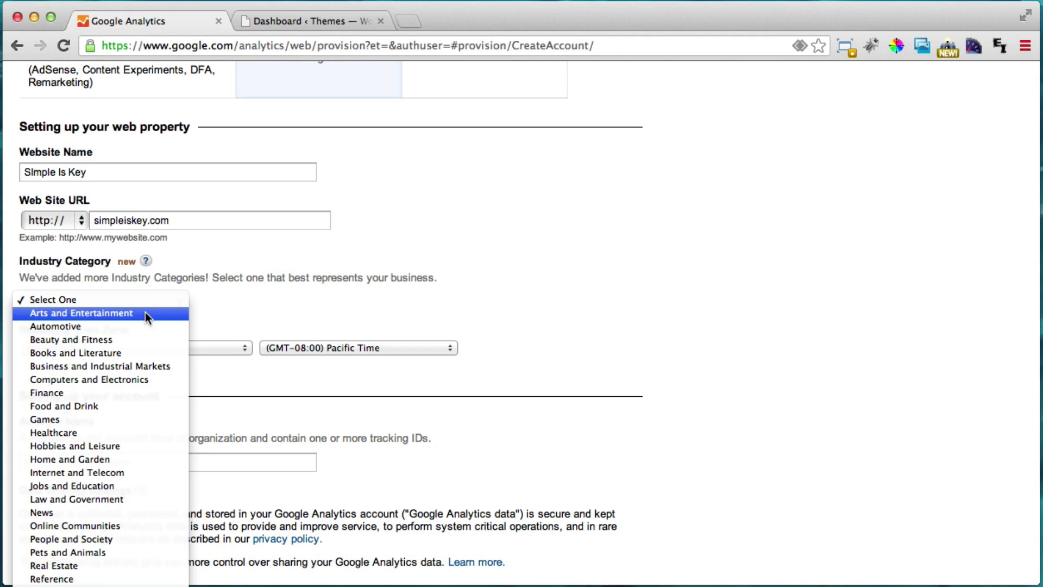
pyautogui.click(108, 485)
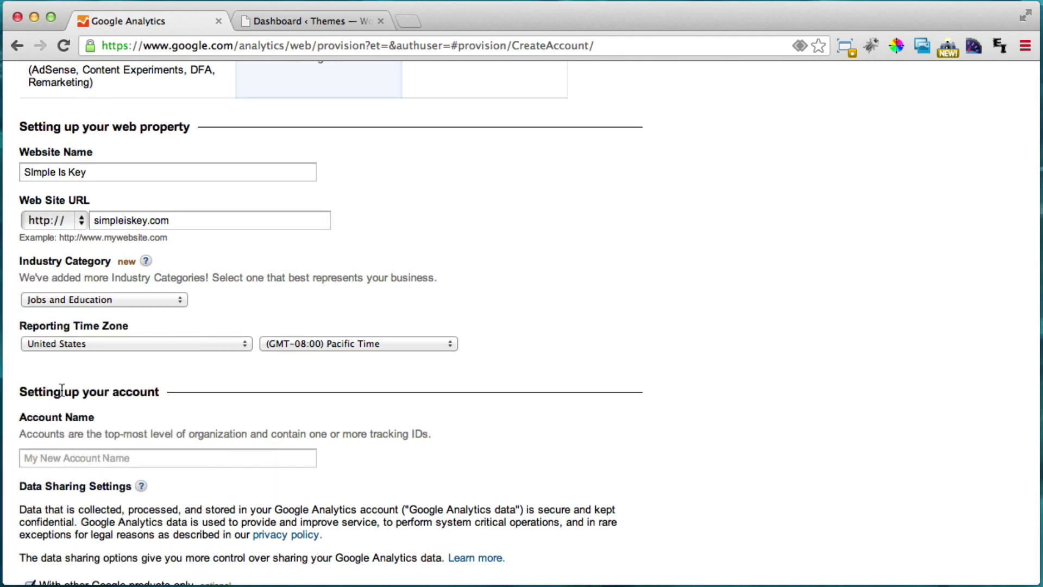
# - Name the account 'Test Account' and request a tracking ID
pyautogui.scroll(-5, 226, 354)
pyautogui.click(136, 336)
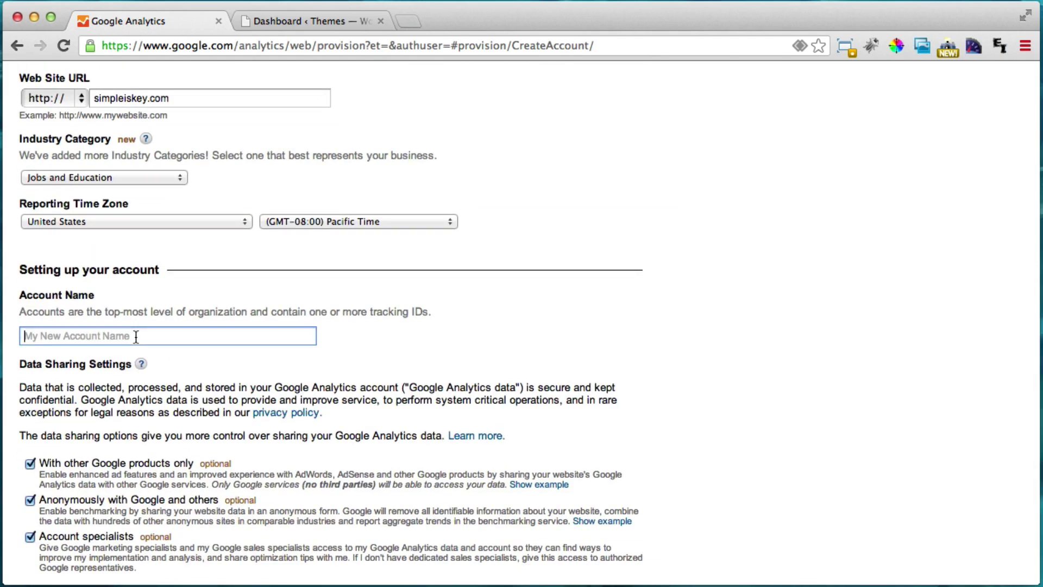
pyautogui.write('Test Account')
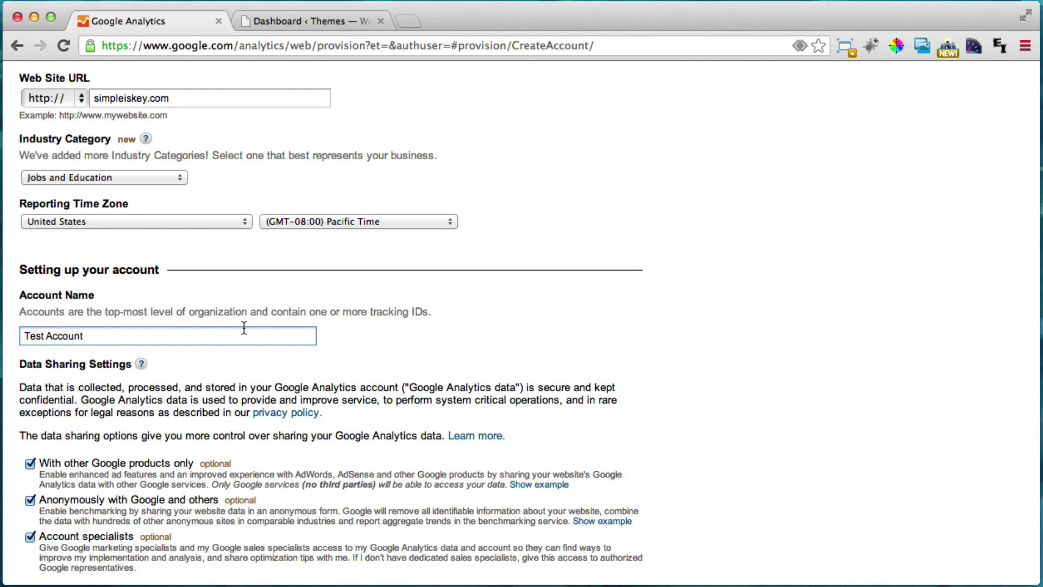
pyautogui.scroll(-3, 296, 334)
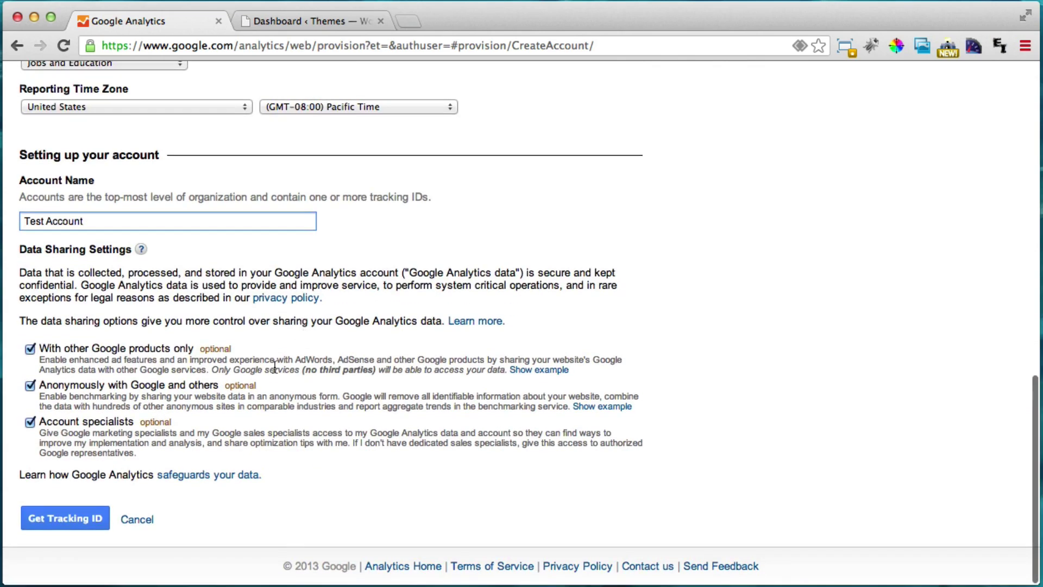
pyautogui.click(80, 522)
pyautogui.scroll(-5, 396, 445)
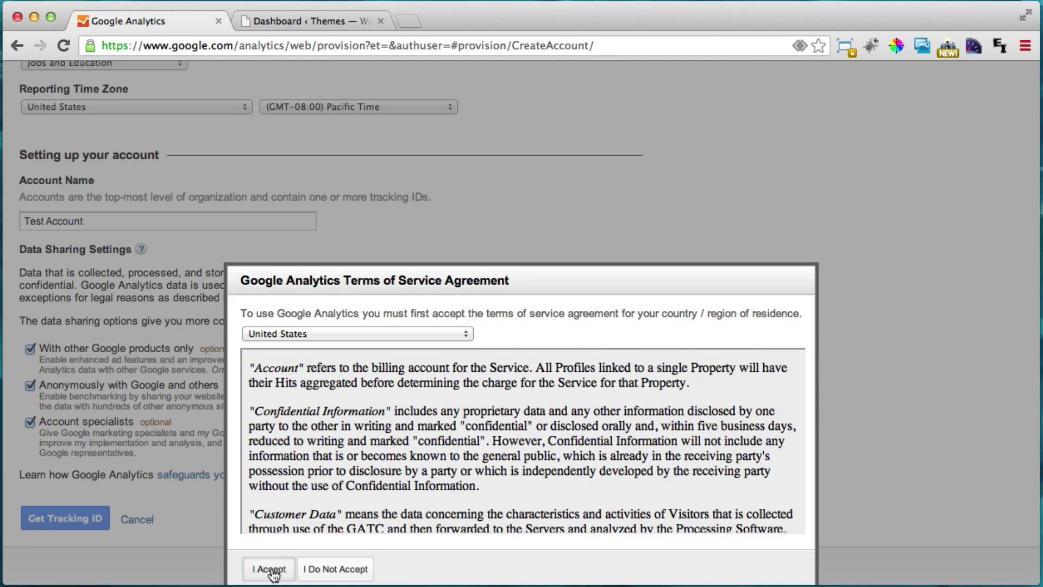
# - Accept the terms of service and review the generated tracking ID and tracking code script
pyautogui.click(271, 570)
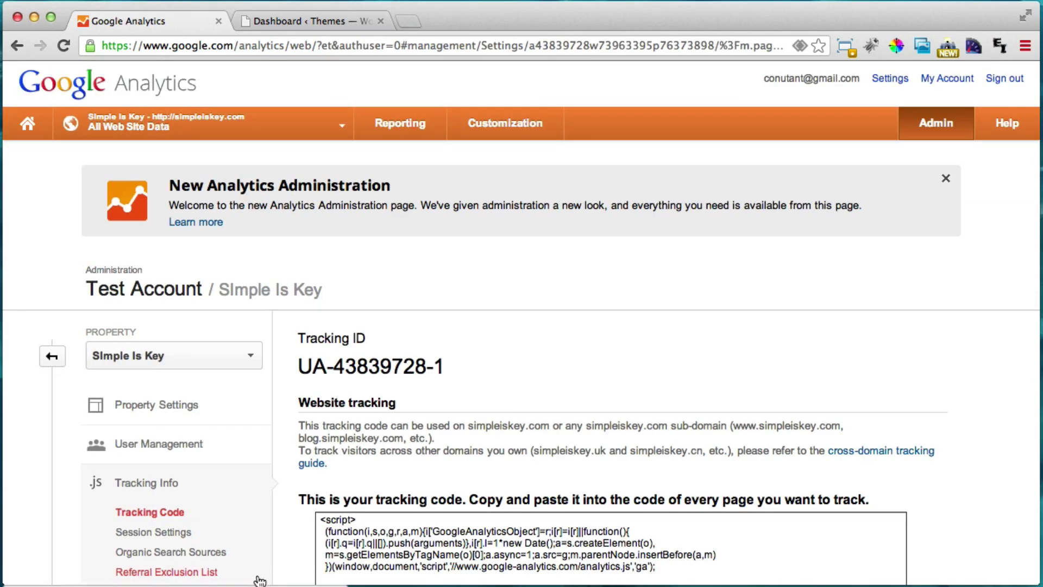
pyautogui.scroll(-3, 509, 410)
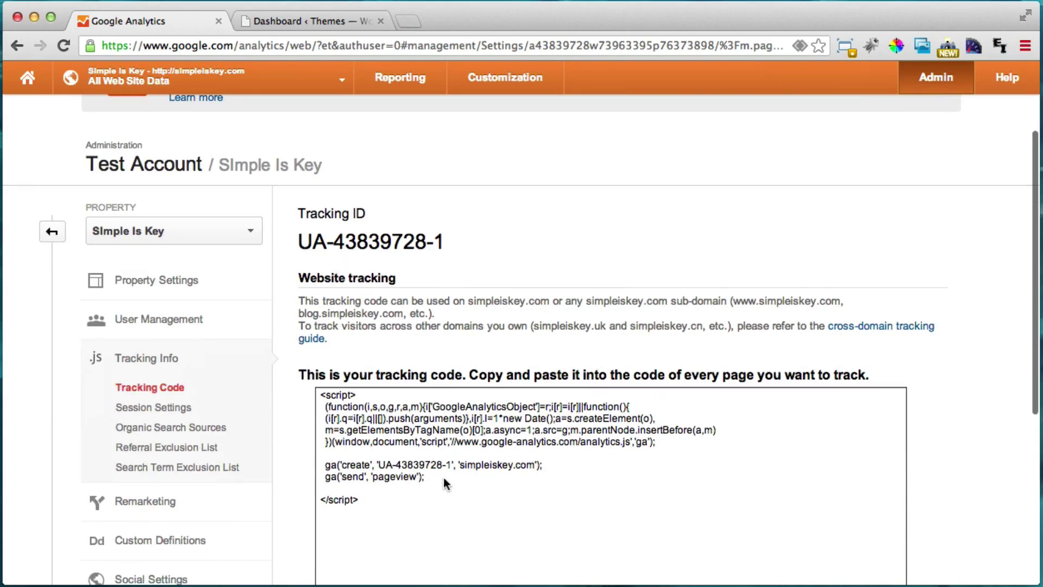
pyautogui.moveTo(390, 510); pyautogui.dragTo(330, 375)
pyautogui.click(403, 520)
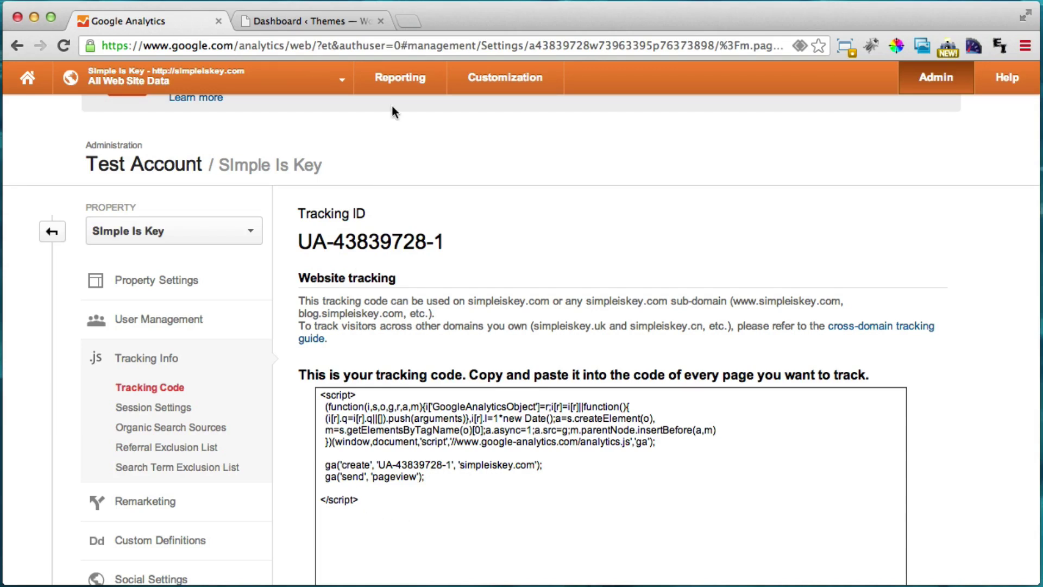
# - In the WordPress admin, go to the Plugins > Add New page
pyautogui.click(327, 25)
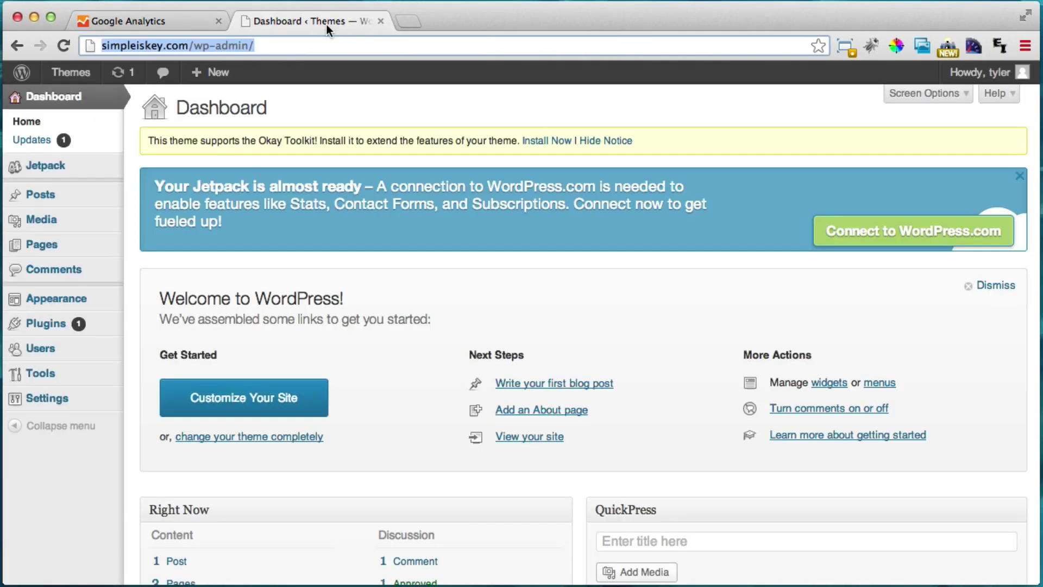
pyautogui.click(48, 331)
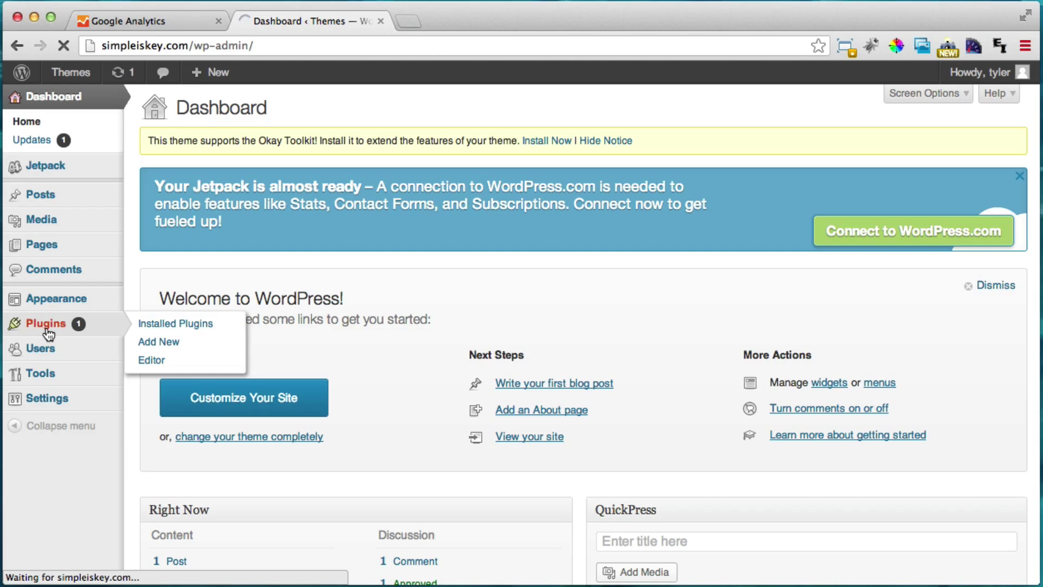
pyautogui.scroll(-2, 288, 353)
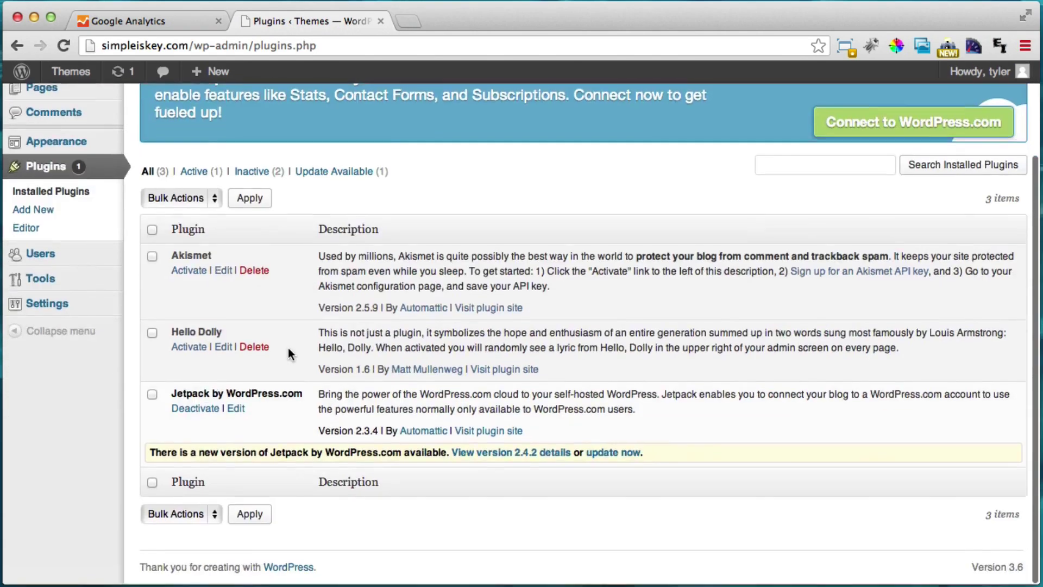
pyautogui.scroll(2, 288, 347)
pyautogui.click(275, 110)
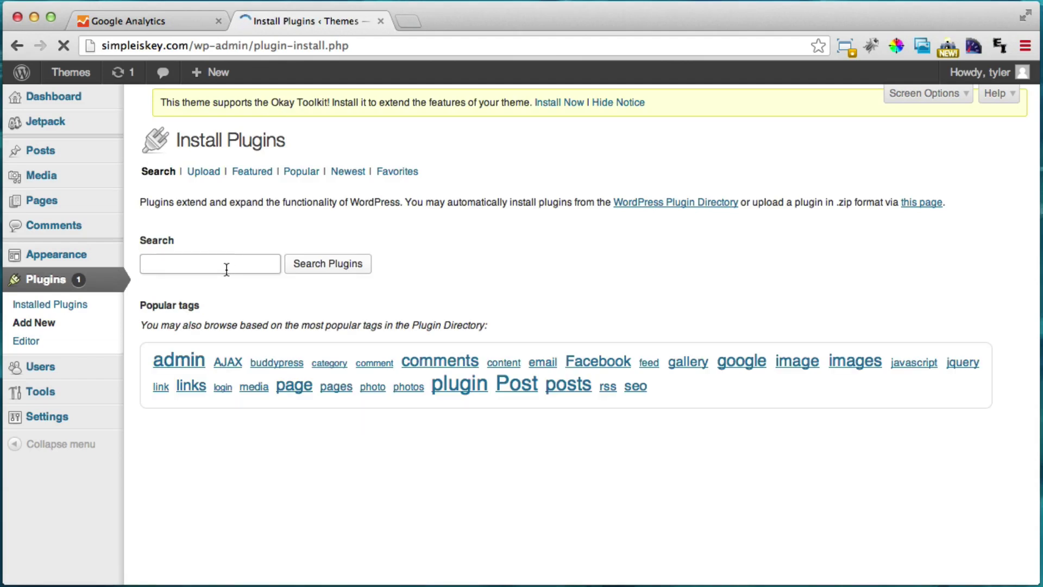
# - Search the plugin directory for 'google analytics'
pyautogui.click(226, 270)
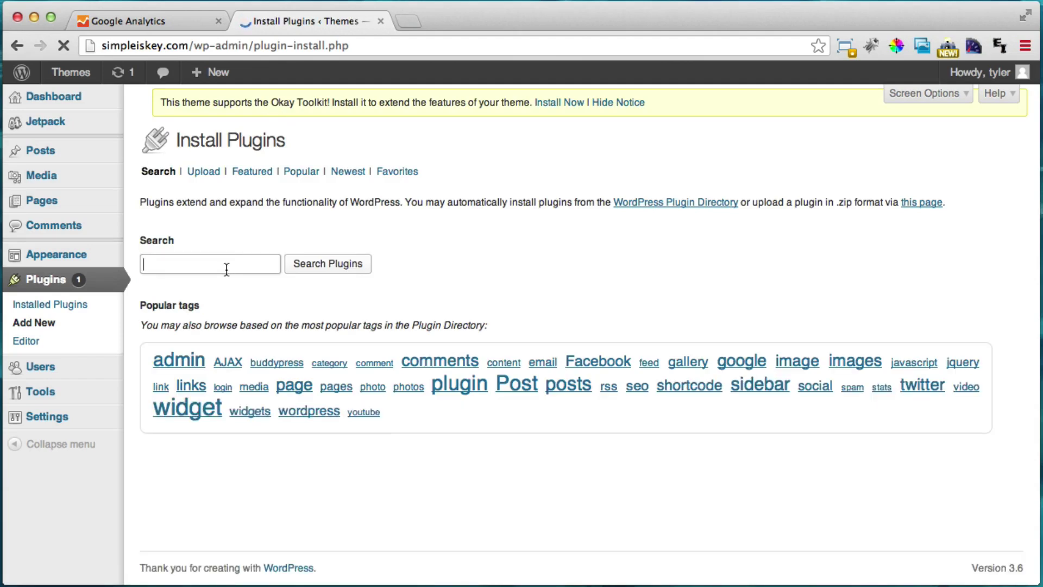
pyautogui.write('google')
pyautogui.press('Down')
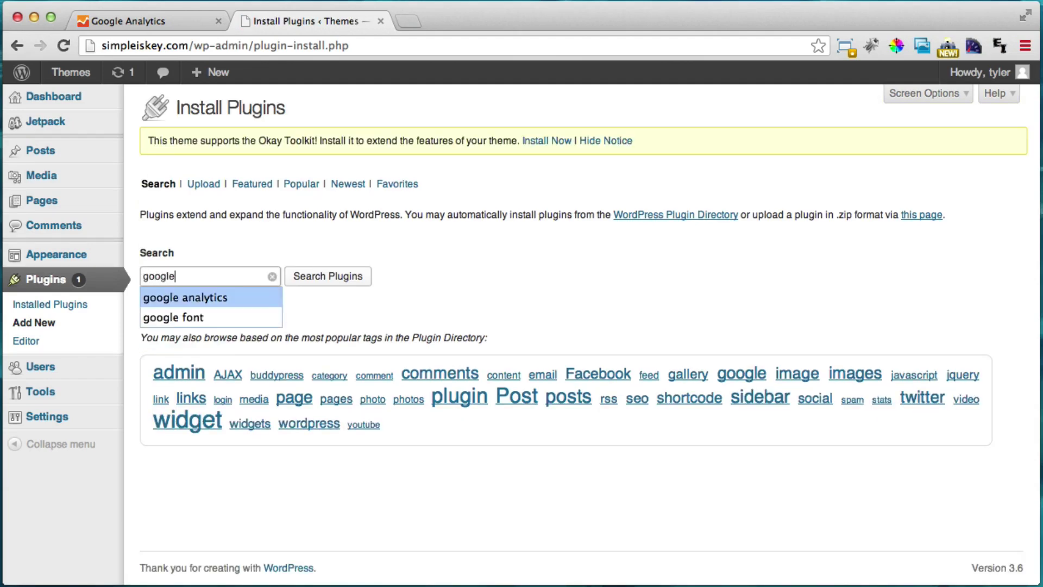
pyautogui.press('Return')
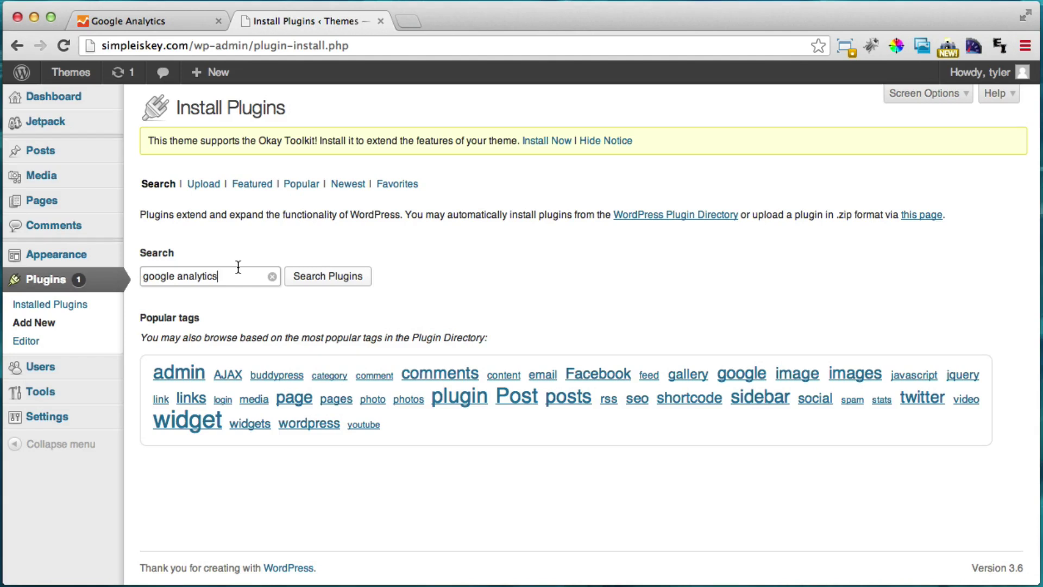
pyautogui.click(343, 286)
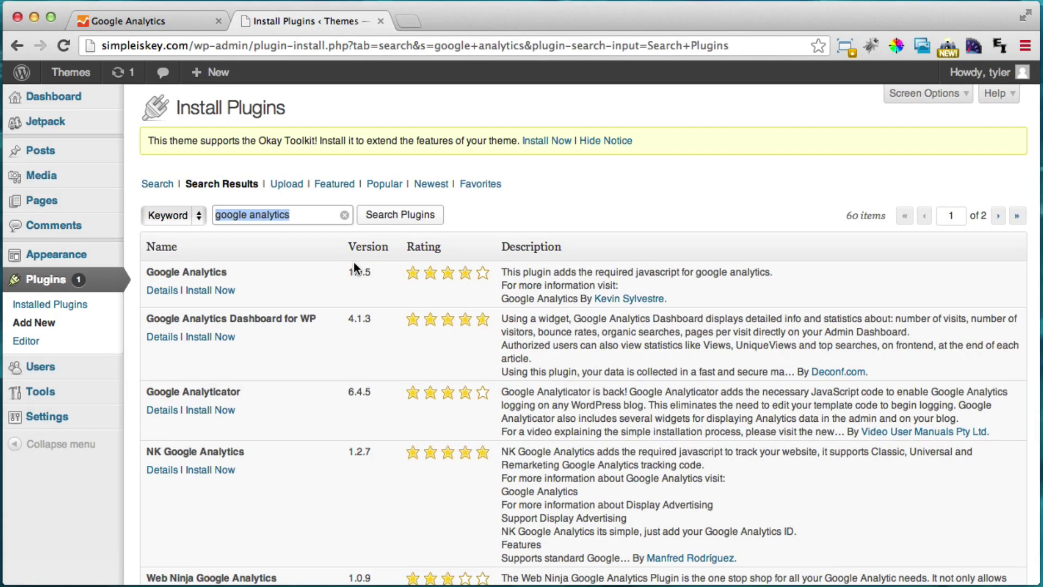
# - Open the Google Analyticator 6.4.5 details and install it
pyautogui.scroll(-1, 355, 262)
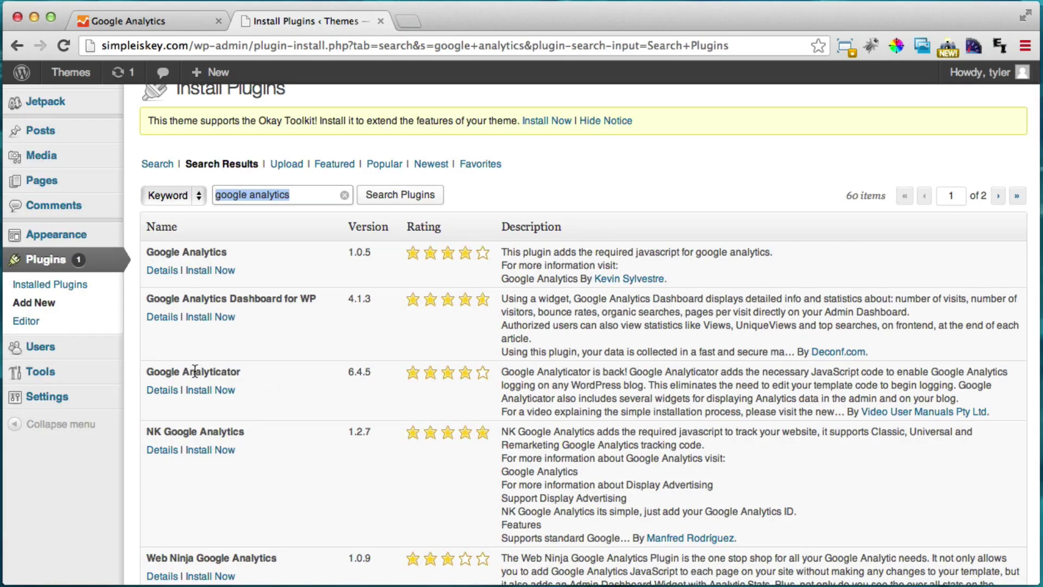
pyautogui.click(161, 390)
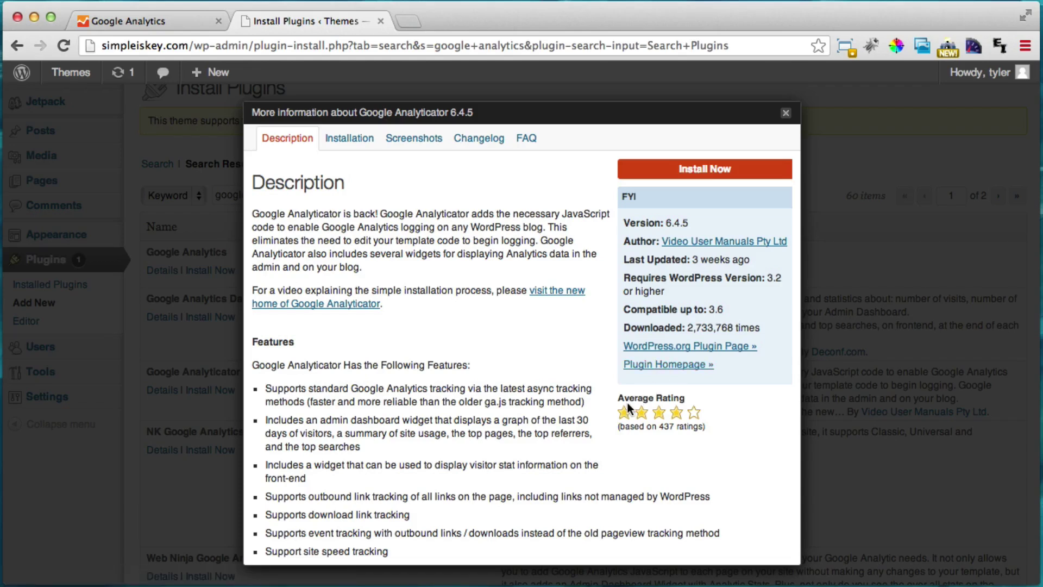
pyautogui.click(698, 175)
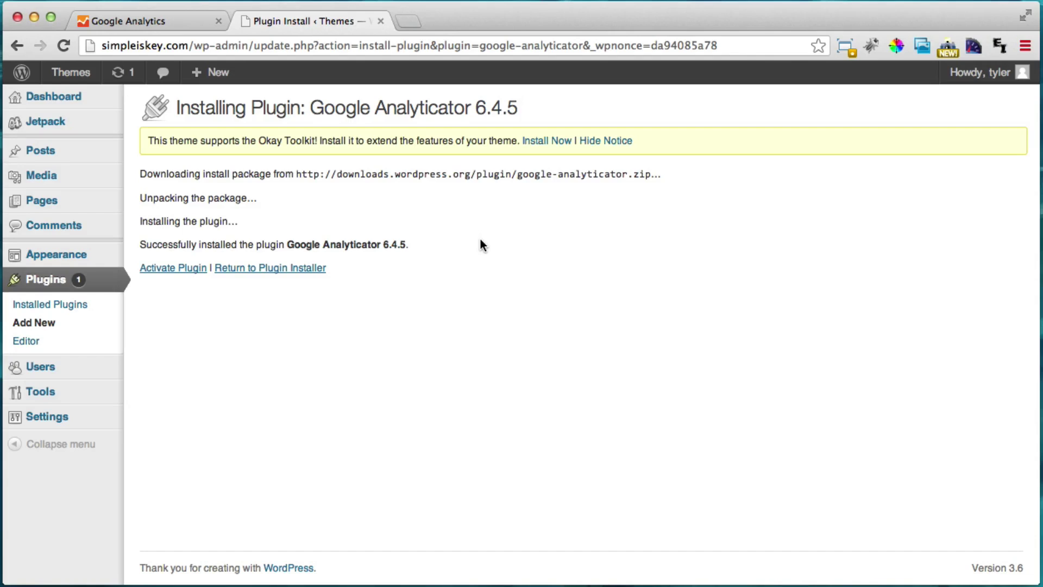
# - Activate Google Analyticator and open its Settings > Google Analytics page
pyautogui.click(176, 272)
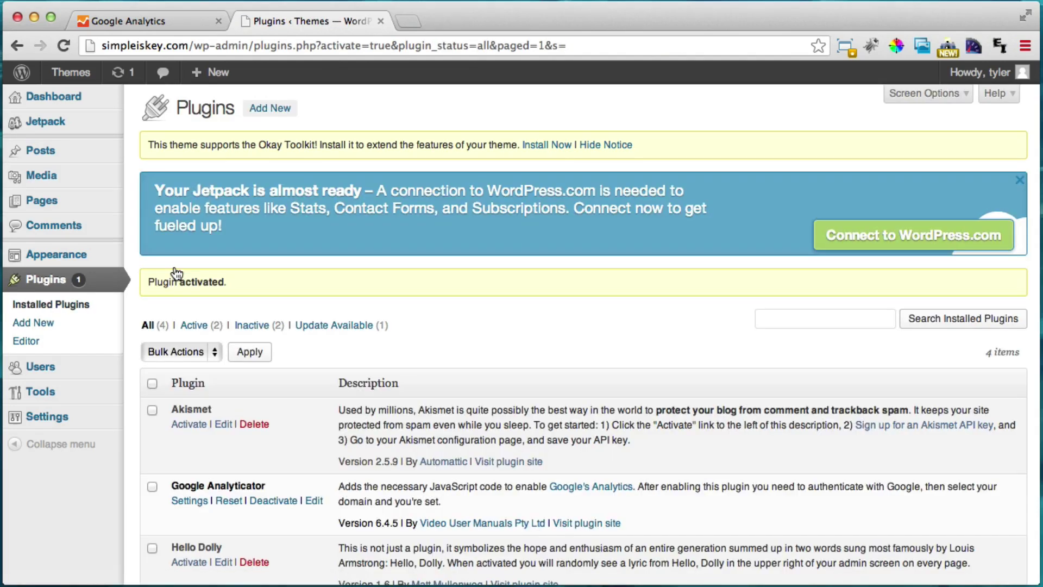
pyautogui.scroll(-2, 355, 255)
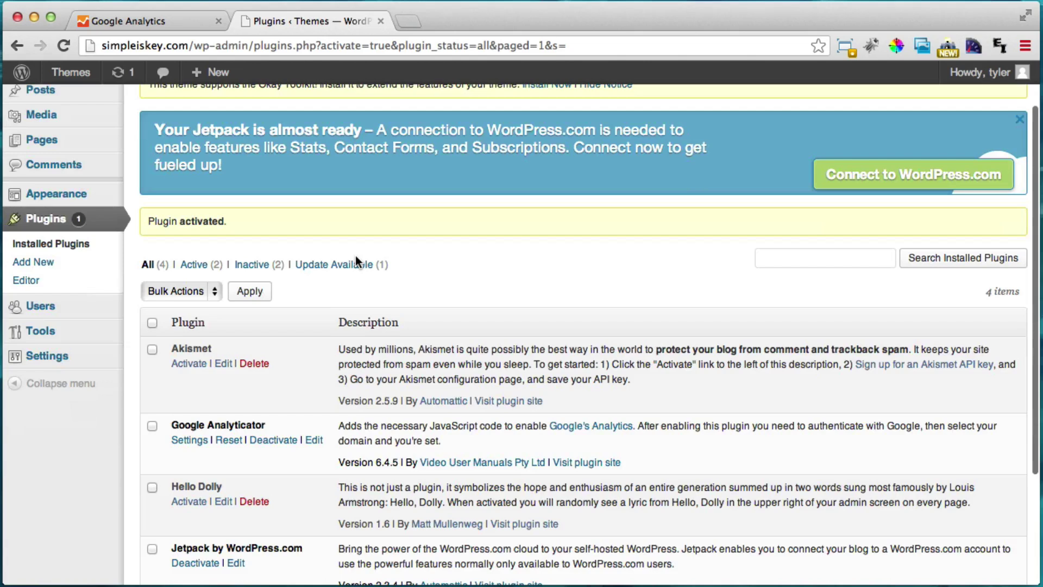
pyautogui.moveTo(68, 368)
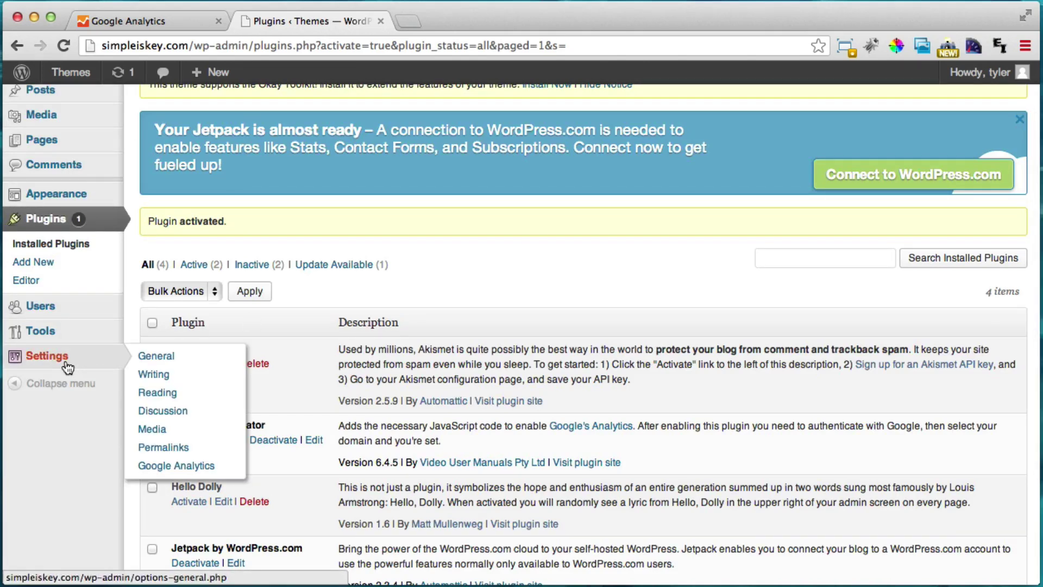
pyautogui.click(196, 468)
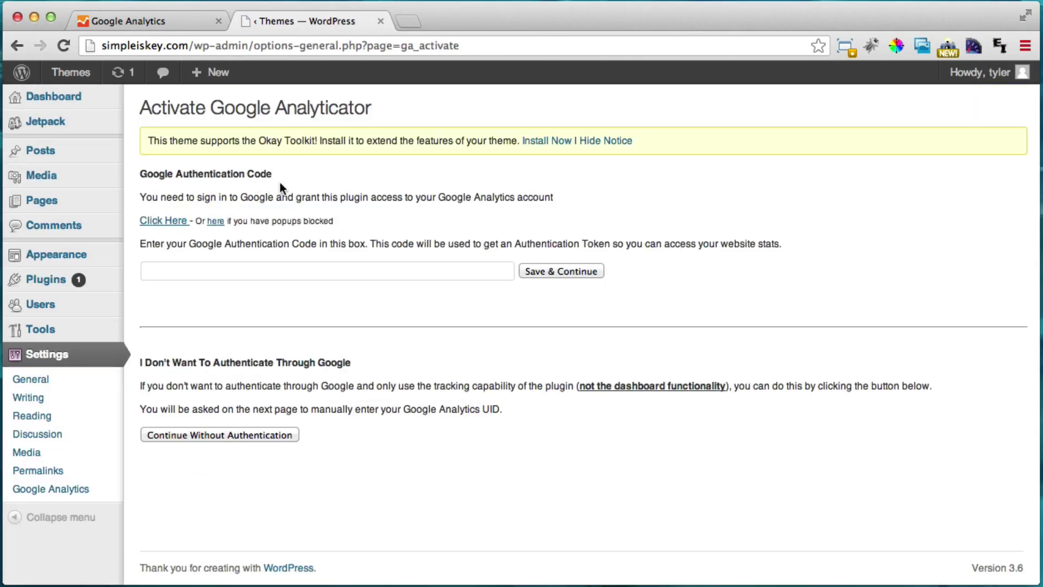
# - Authorise the plugin in Google and copy the issued authentication code
pyautogui.click(163, 225)
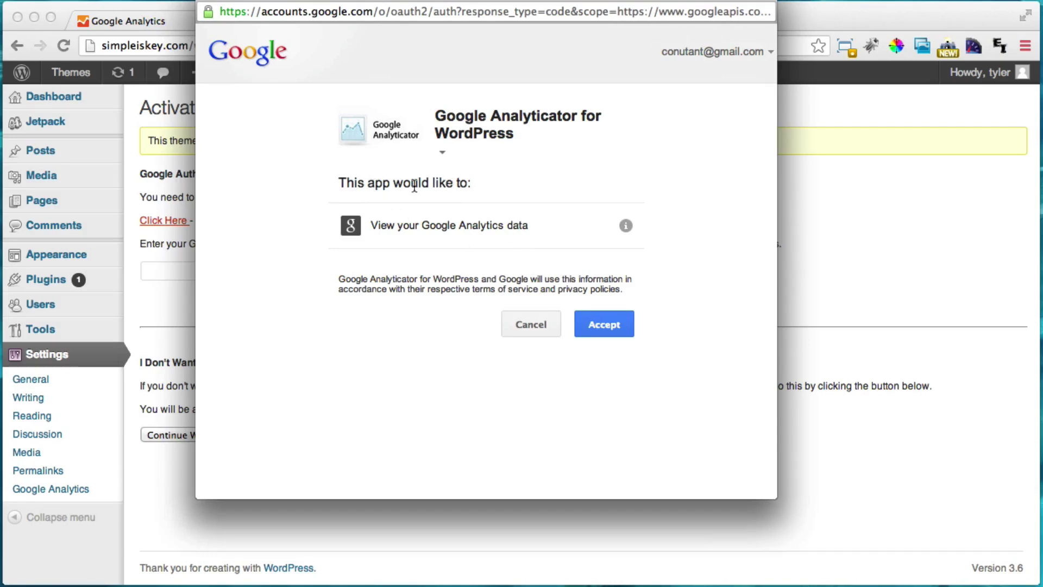
pyautogui.click(617, 325)
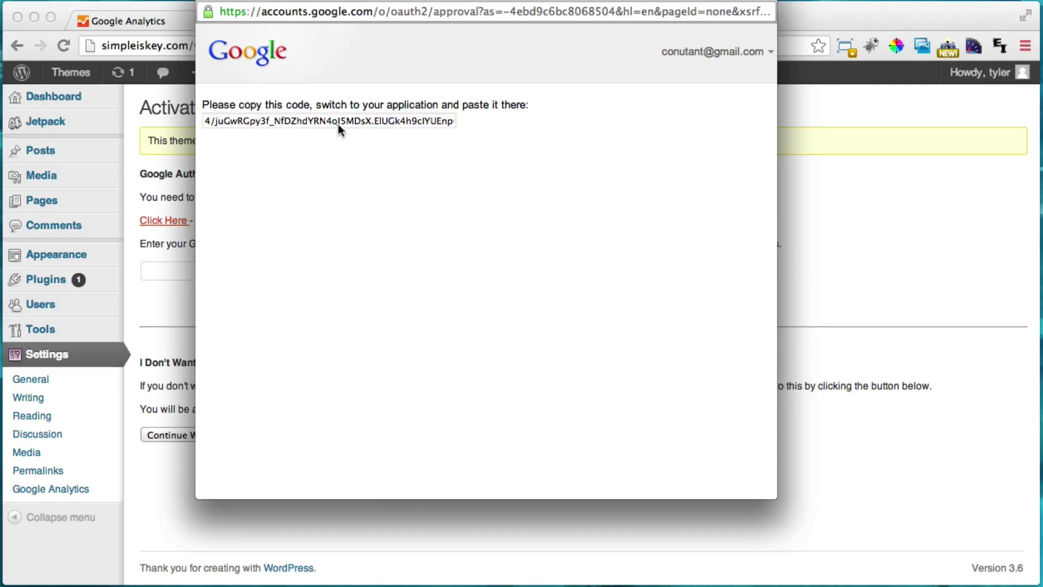
pyautogui.click(310, 119)
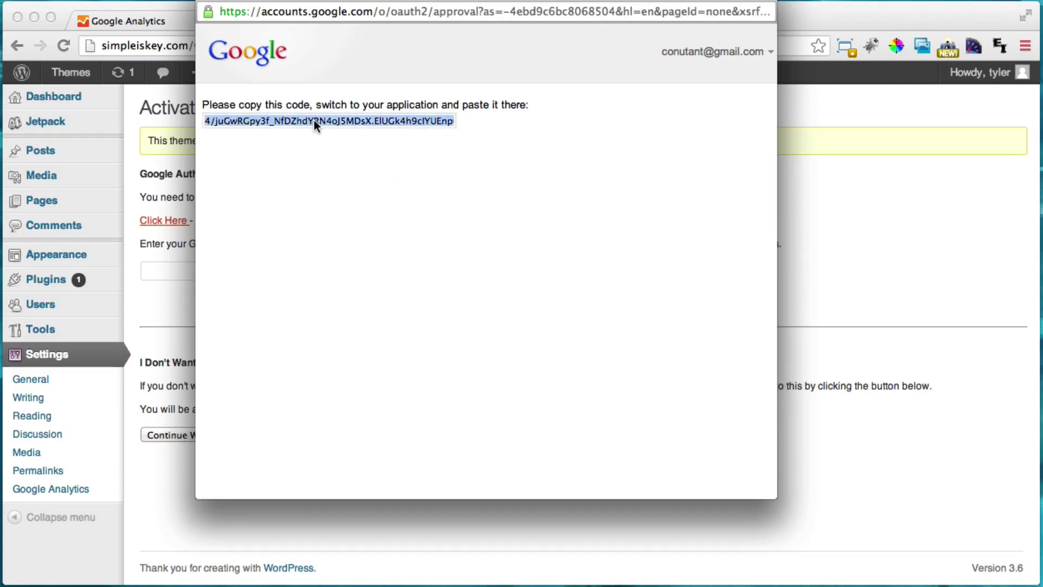
pyautogui.rightClick(314, 119)
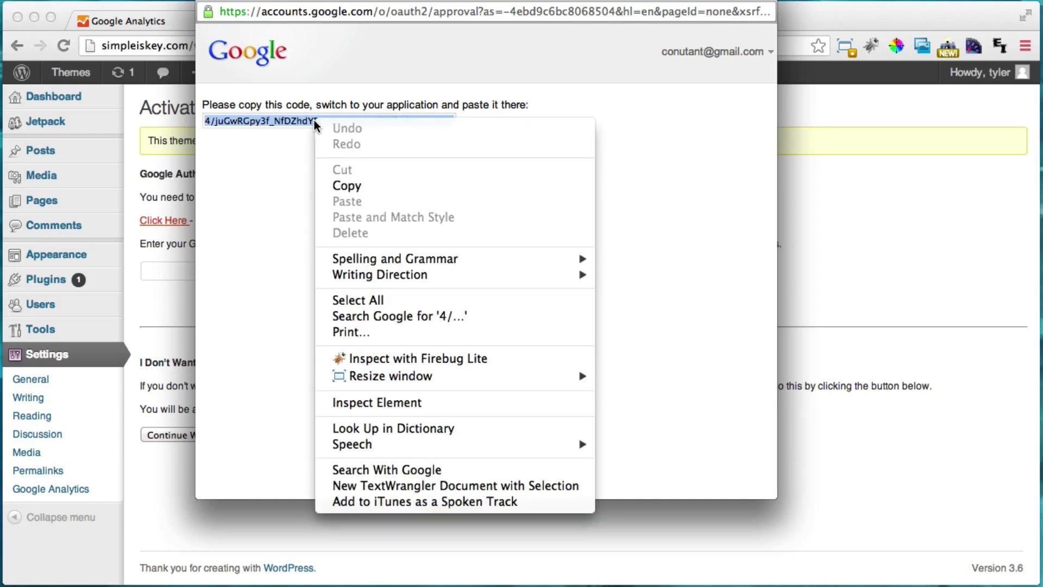
pyautogui.click(381, 190)
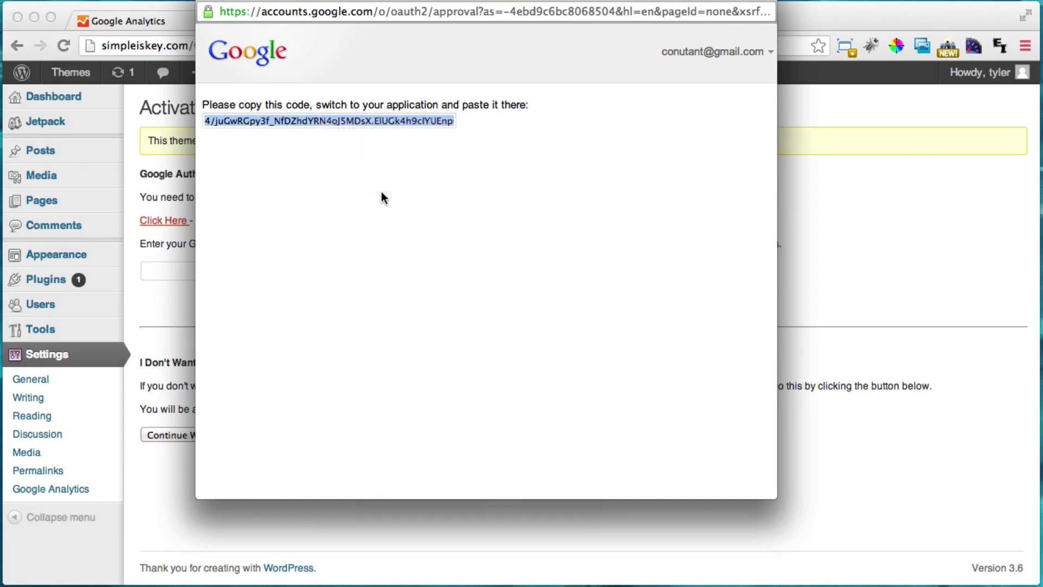
# - Paste the authentication code into WordPress's Google Authentication Code box
pyautogui.click(211, 2)
pyautogui.rightClick(226, 274)
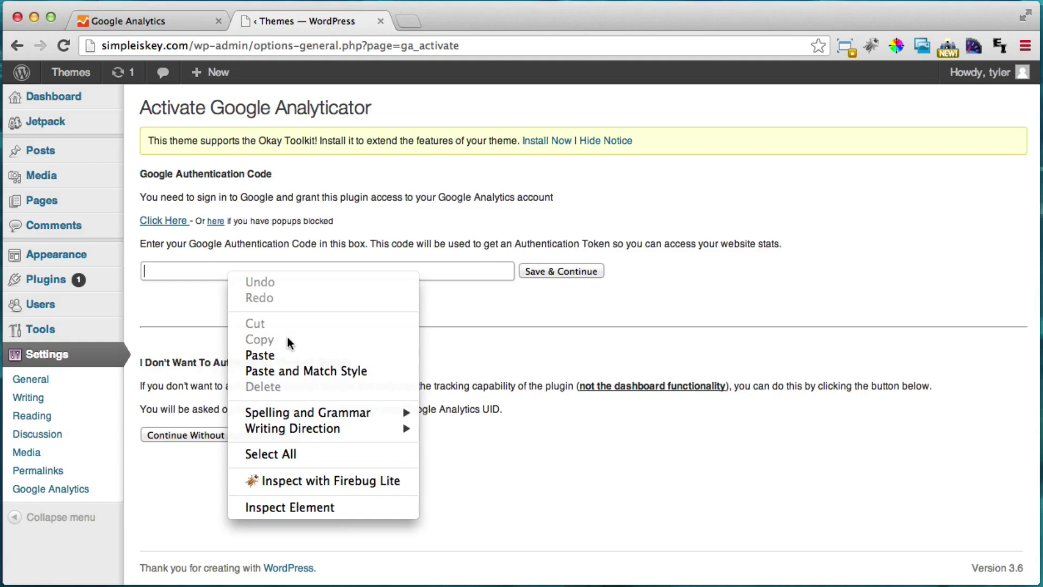
pyautogui.click(285, 356)
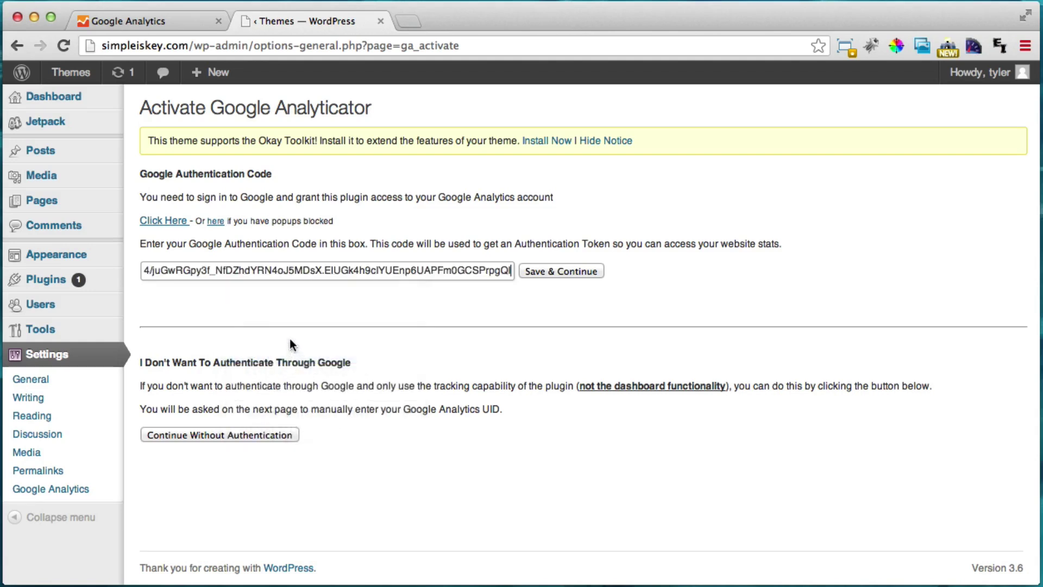
# - Submit the code, then set Google Analytics logging to Enabled with UID Simple Is Key
pyautogui.click(553, 269)
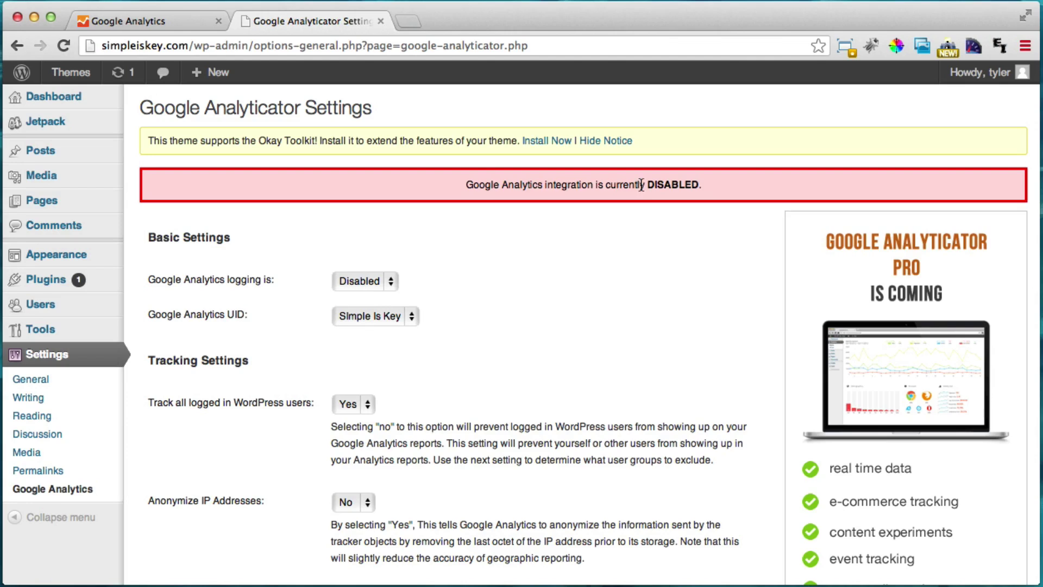
pyautogui.click(389, 282)
pyautogui.click(383, 265)
pyautogui.click(408, 315)
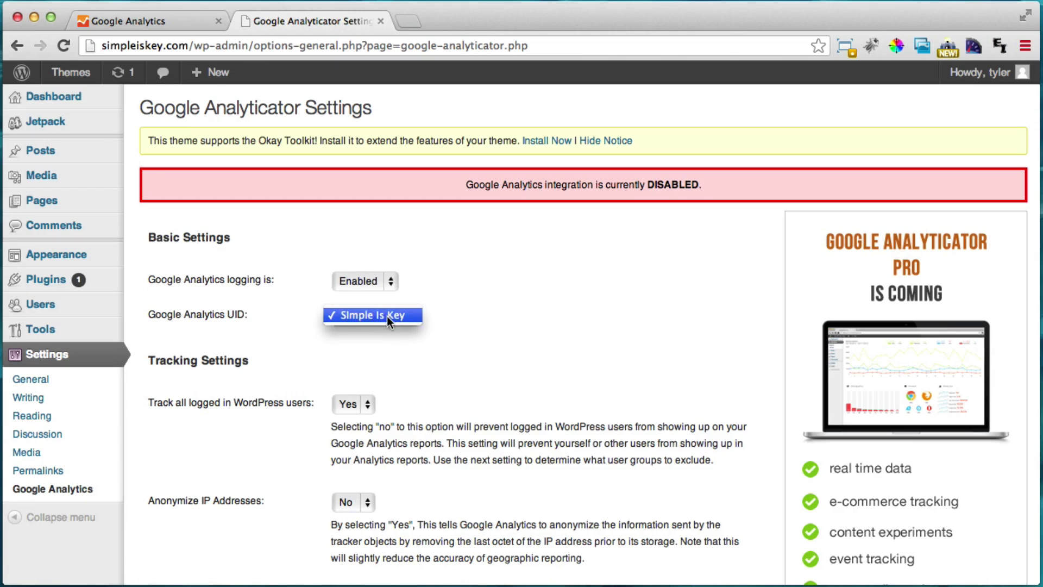
pyautogui.click(386, 315)
# - Save the Google Analyticator settings with Save Changes
pyautogui.click(142, 22)
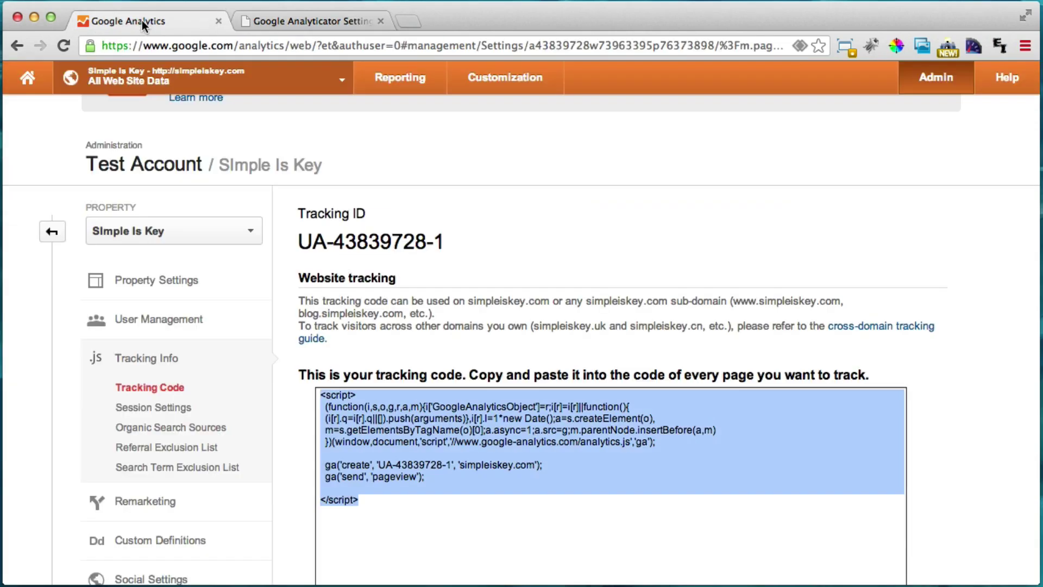
pyautogui.click(328, 23)
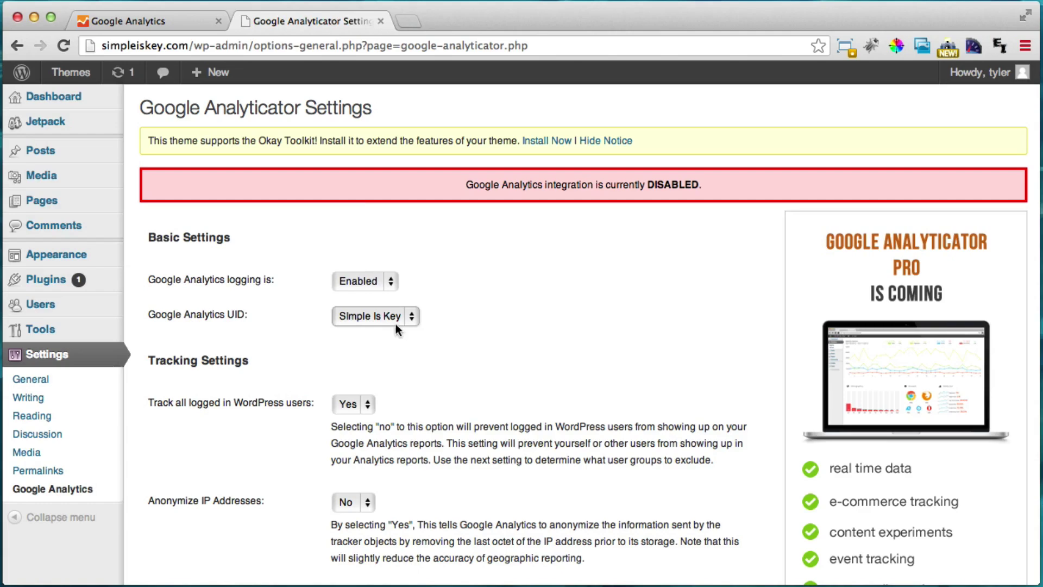
pyautogui.scroll(-17, 460, 337)
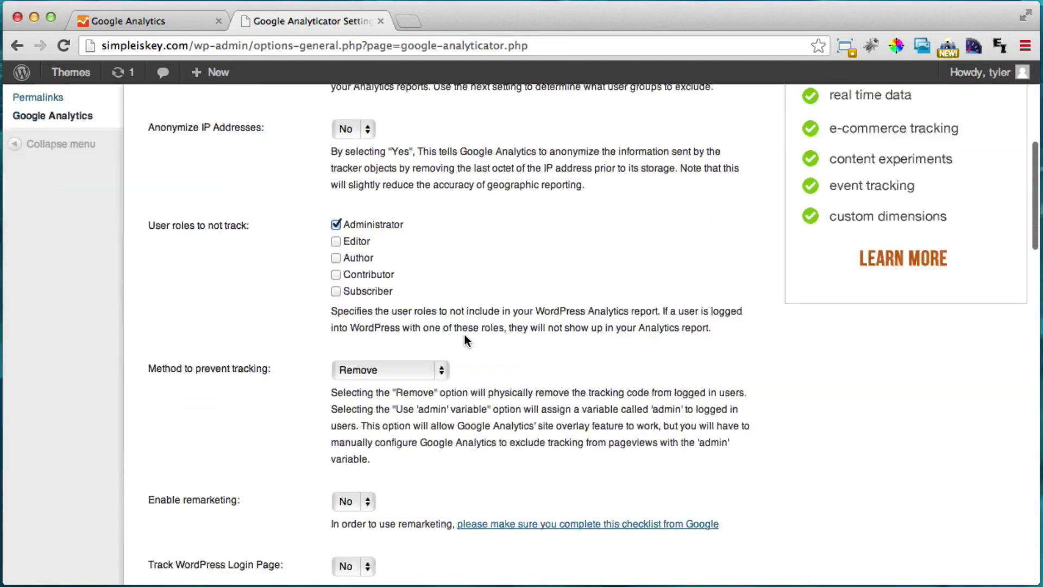
pyautogui.scroll(2, 396, 143)
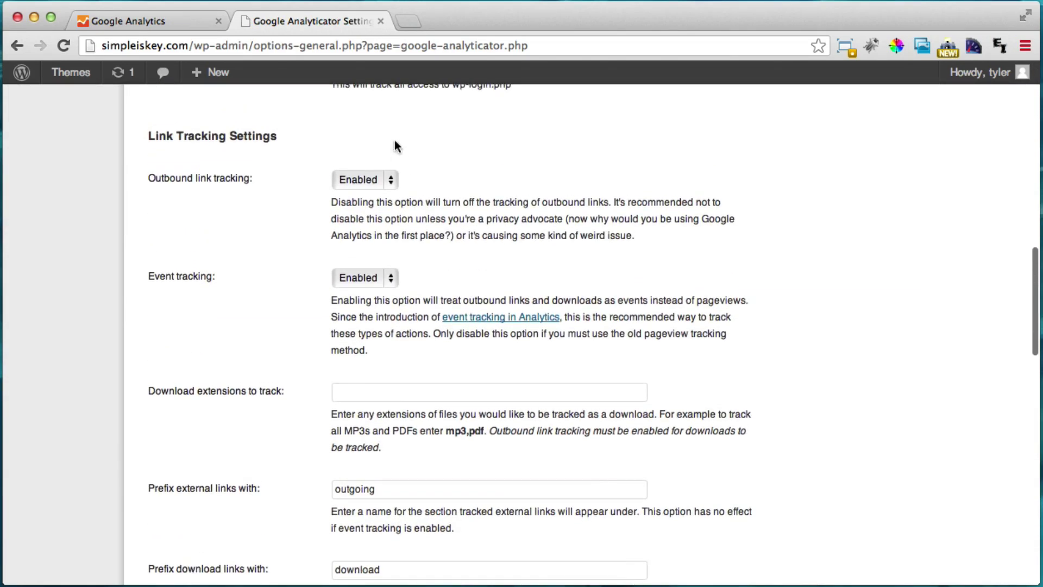
pyautogui.scroll(-20, 416, 354)
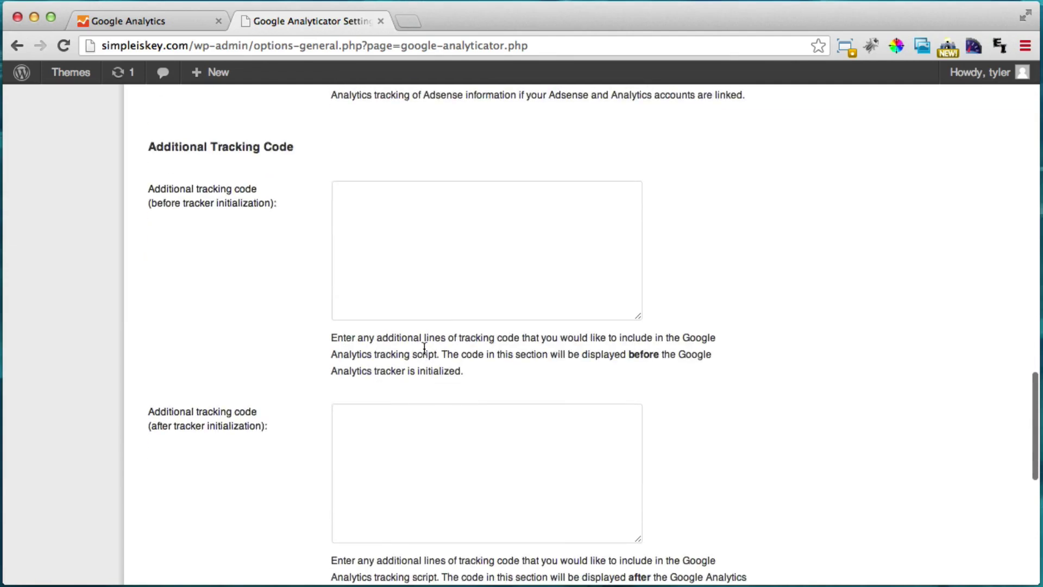
pyautogui.scroll(-9, 659, 357)
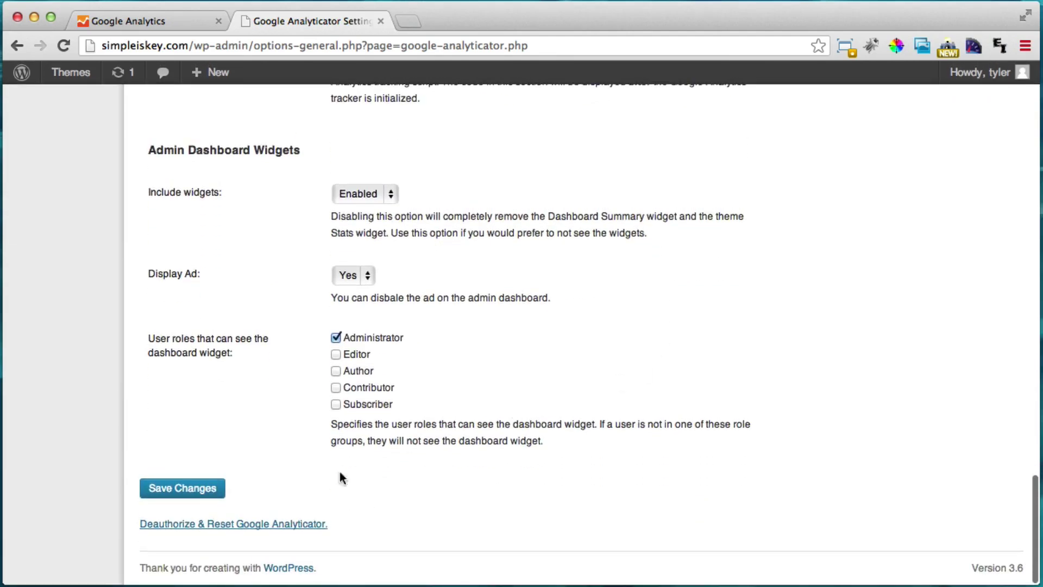
pyautogui.click(201, 494)
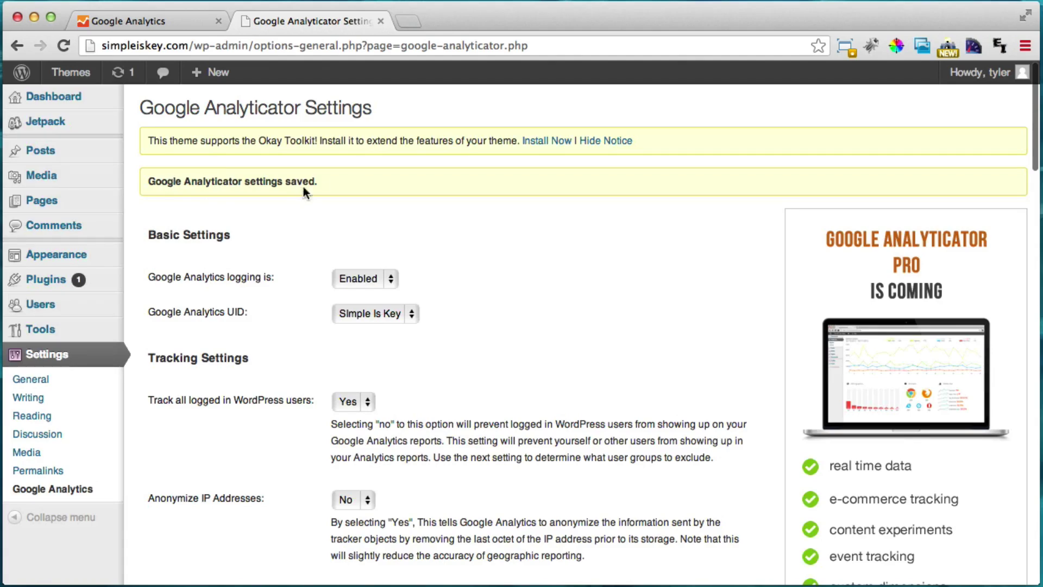
# - Check that the Tracking Code page shows Status: Tracking Installed for UA-43839728-1
pyautogui.click(159, 22)
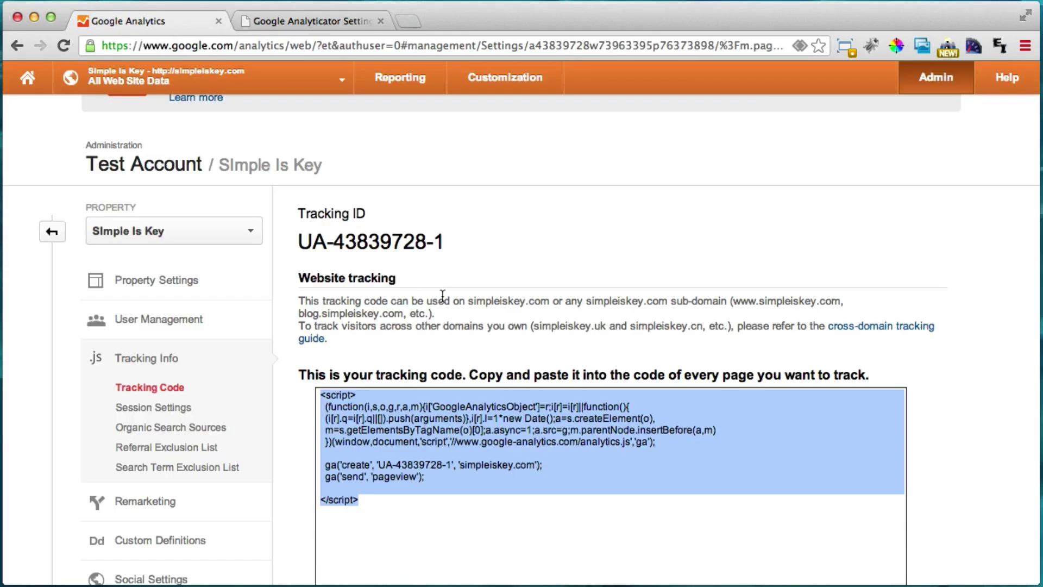
pyautogui.scroll(-6, 462, 288)
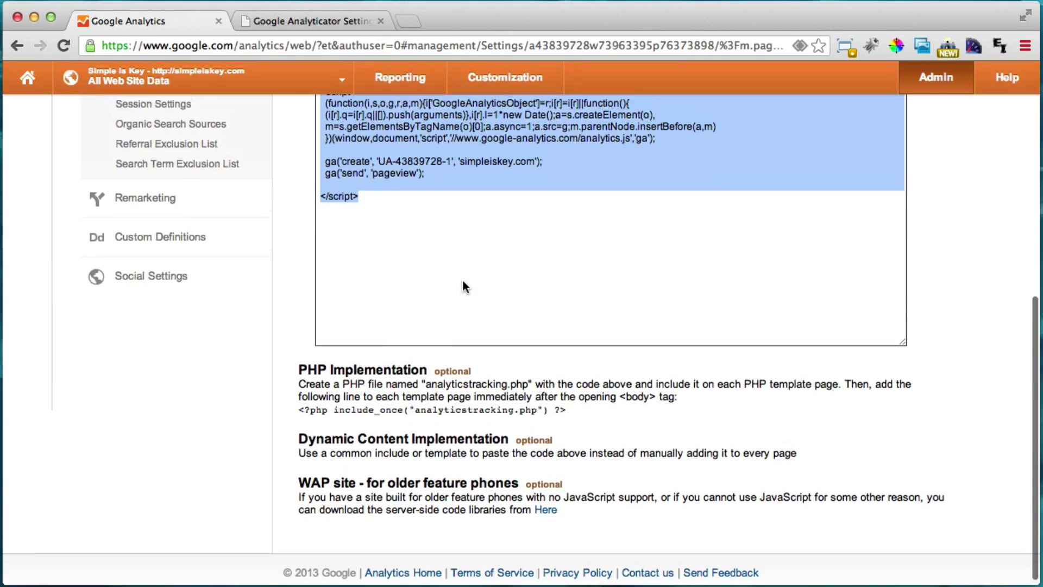
pyautogui.scroll(6, 489, 290)
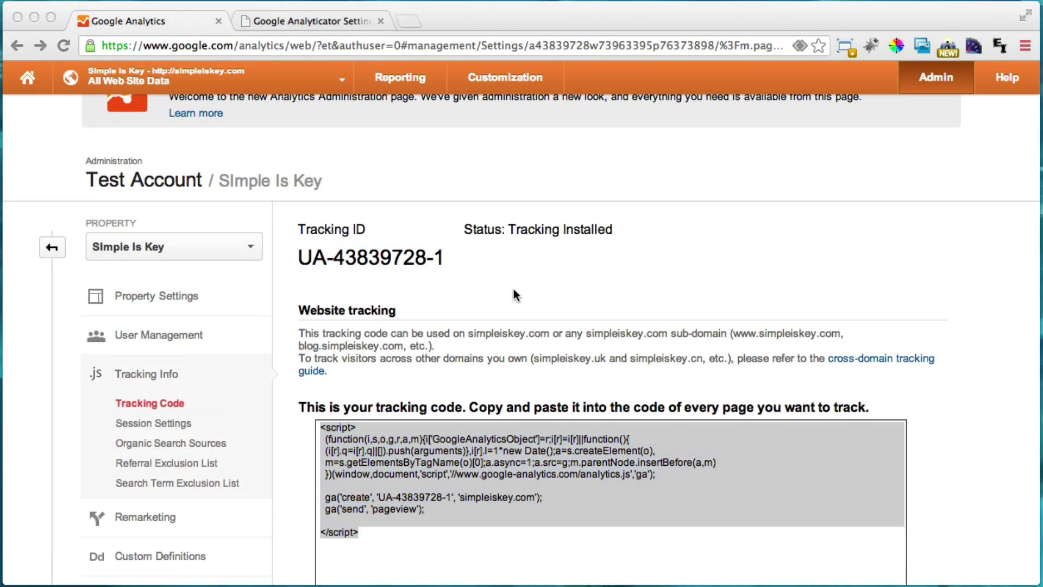
pyautogui.click(467, 233)
pyautogui.moveTo(464, 230); pyautogui.dragTo(599, 234)
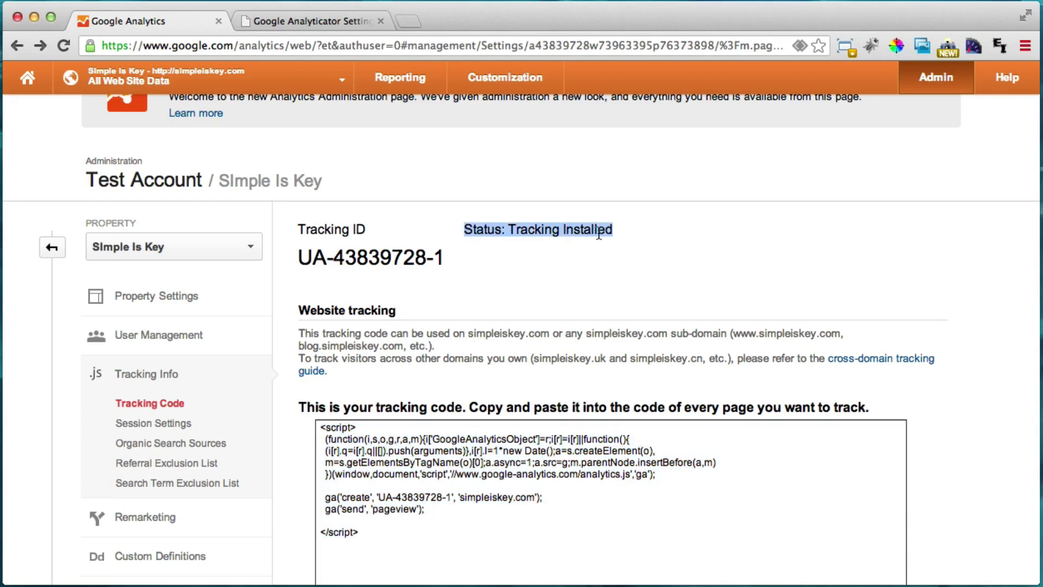
pyautogui.click(599, 235)
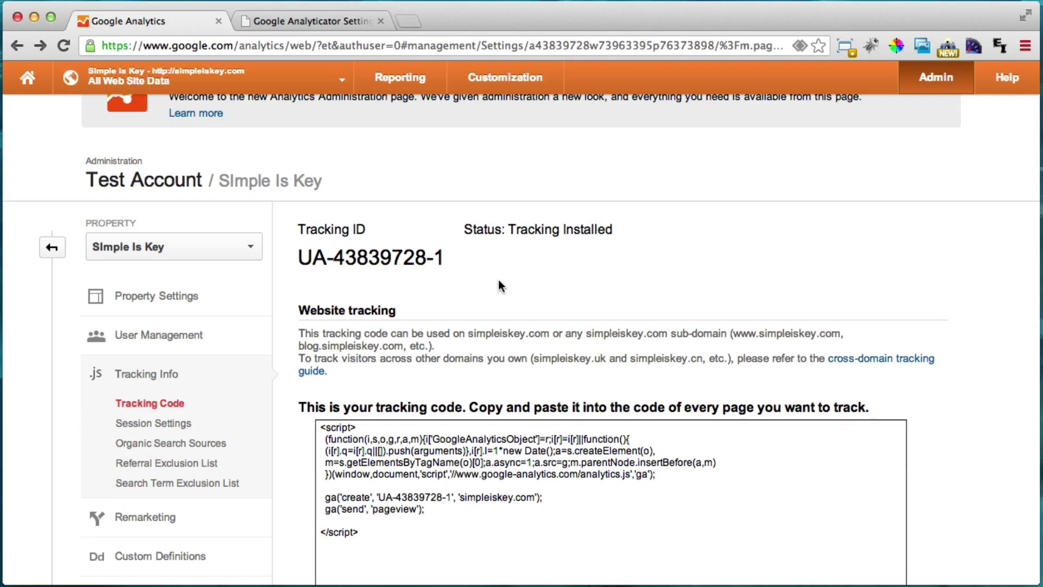
pyautogui.scroll(4, 504, 279)
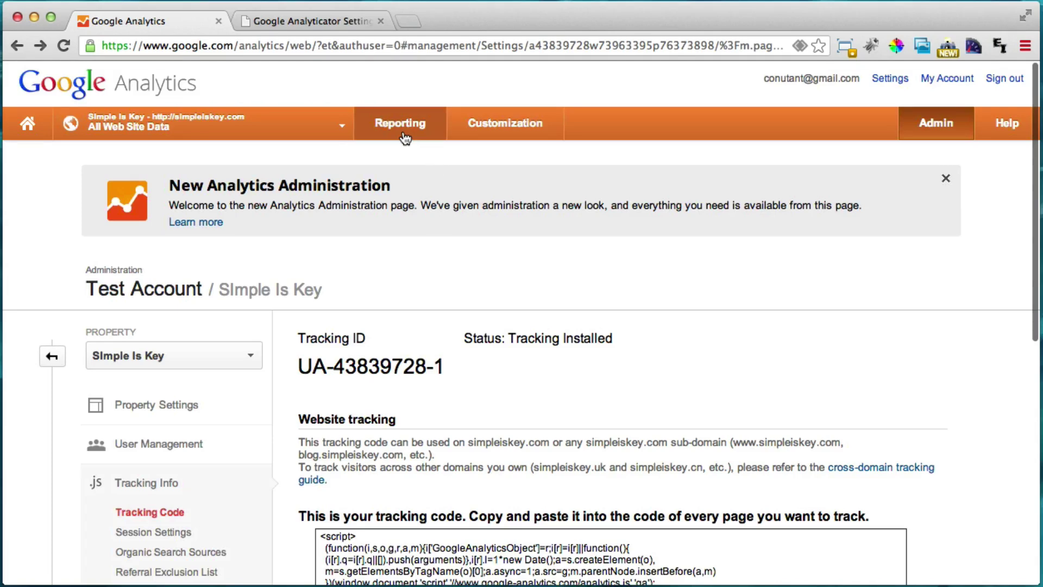
# - Open Reporting, view the Real-Time Overview, then go back to Audience Overview
pyautogui.click(405, 138)
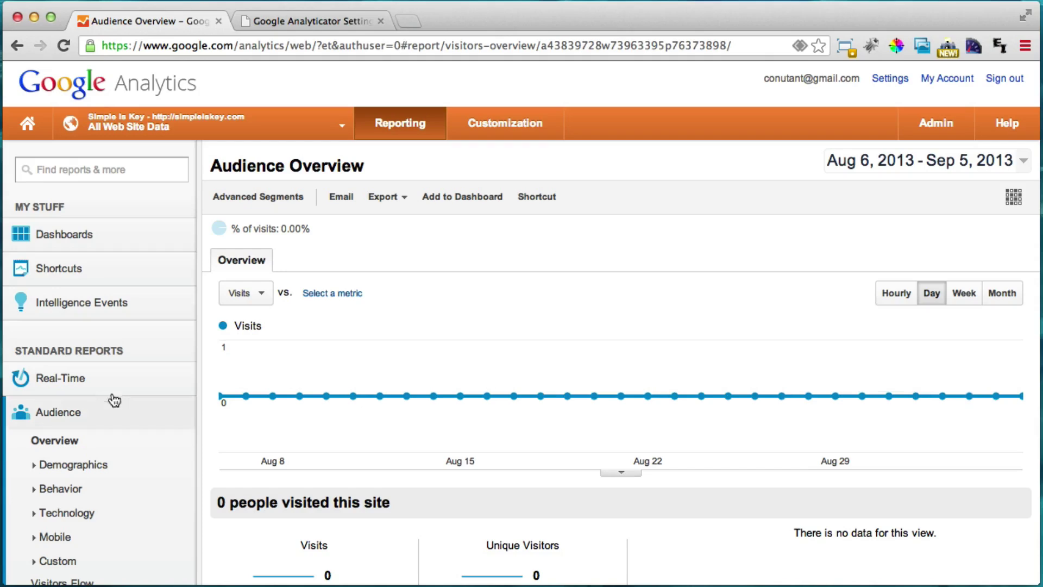
pyautogui.click(72, 385)
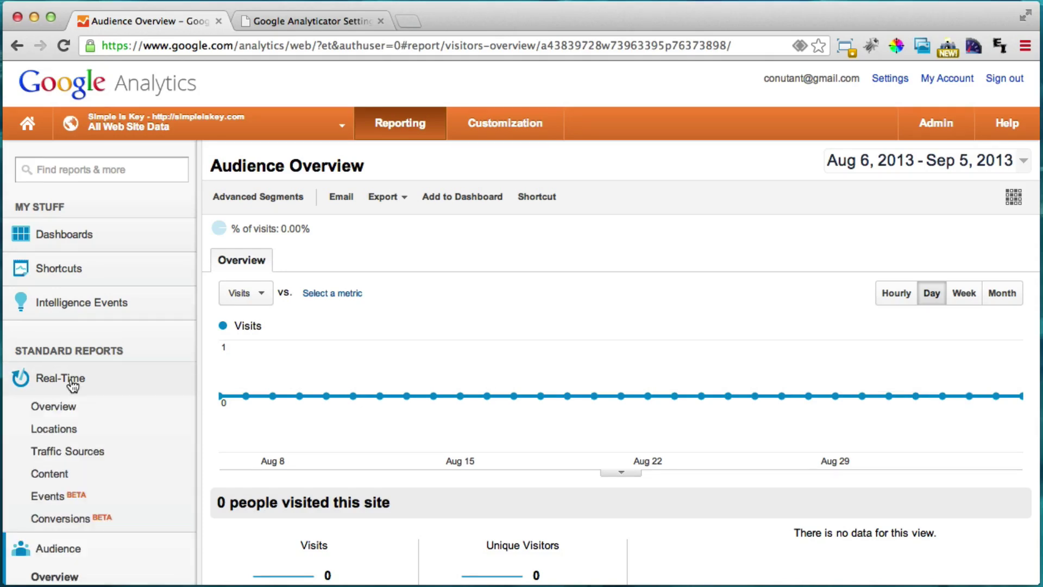
pyautogui.click(63, 412)
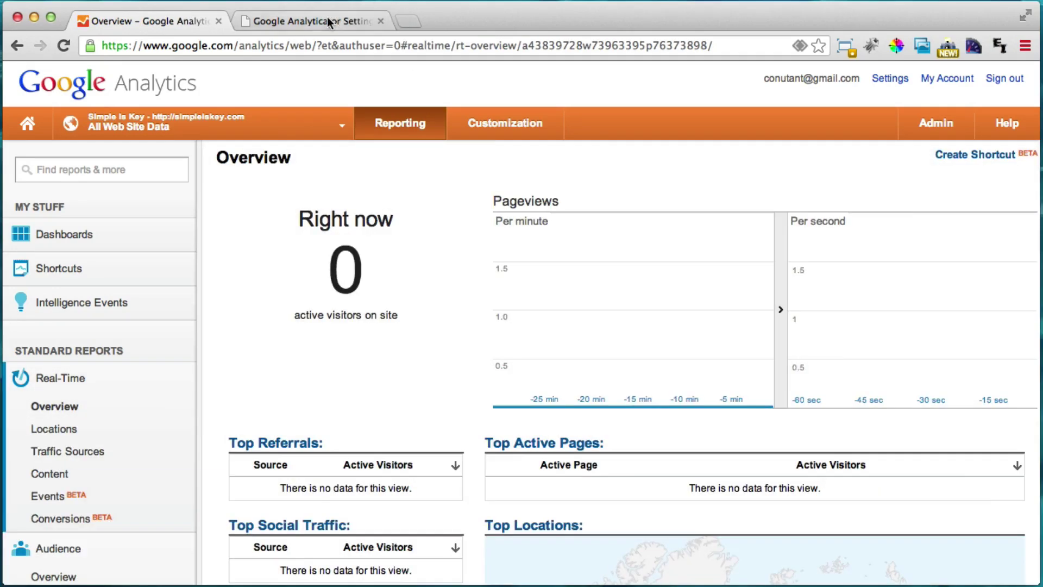
pyautogui.click(327, 19)
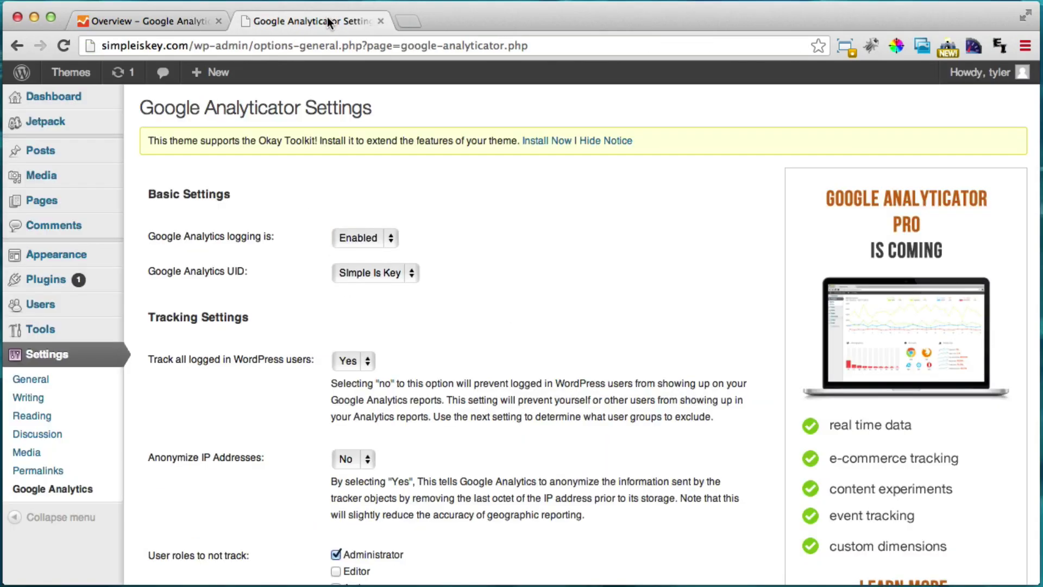
pyautogui.click(179, 19)
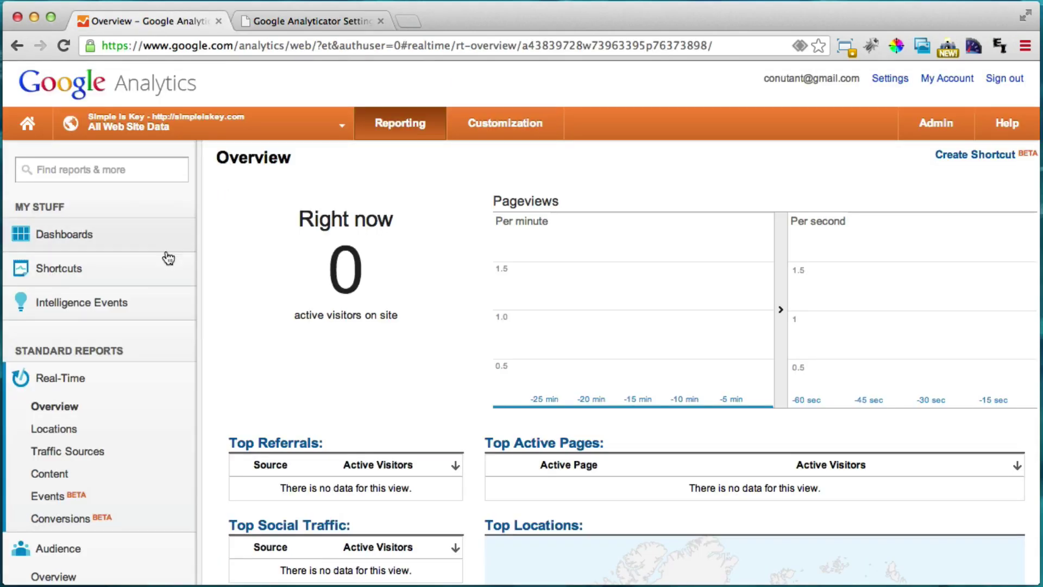
pyautogui.click(17, 45)
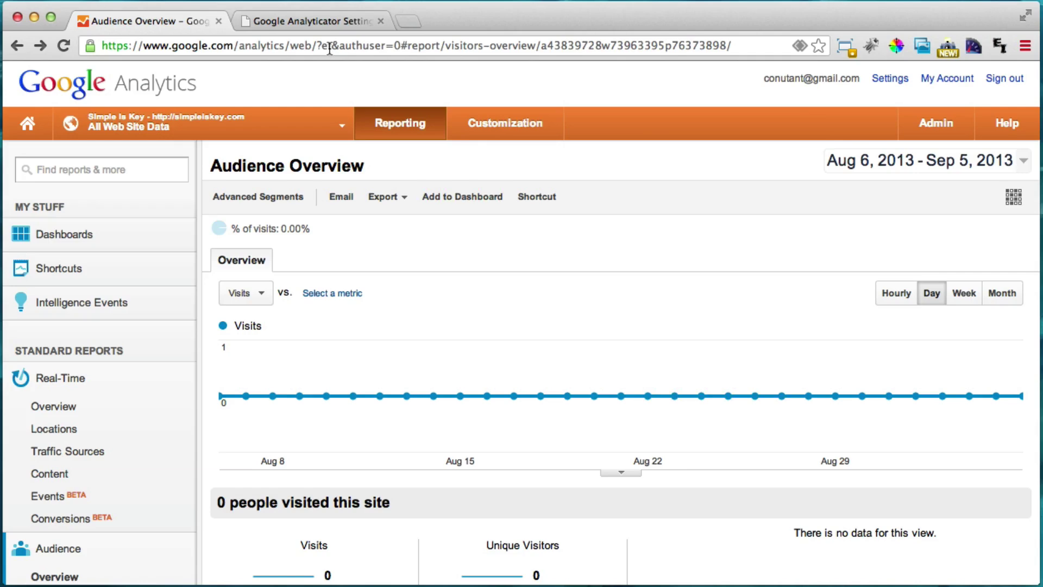
# - Load tyler-moore.com in the second tab and open its Create a Website page
pyautogui.click(325, 22)
pyautogui.click(307, 49)
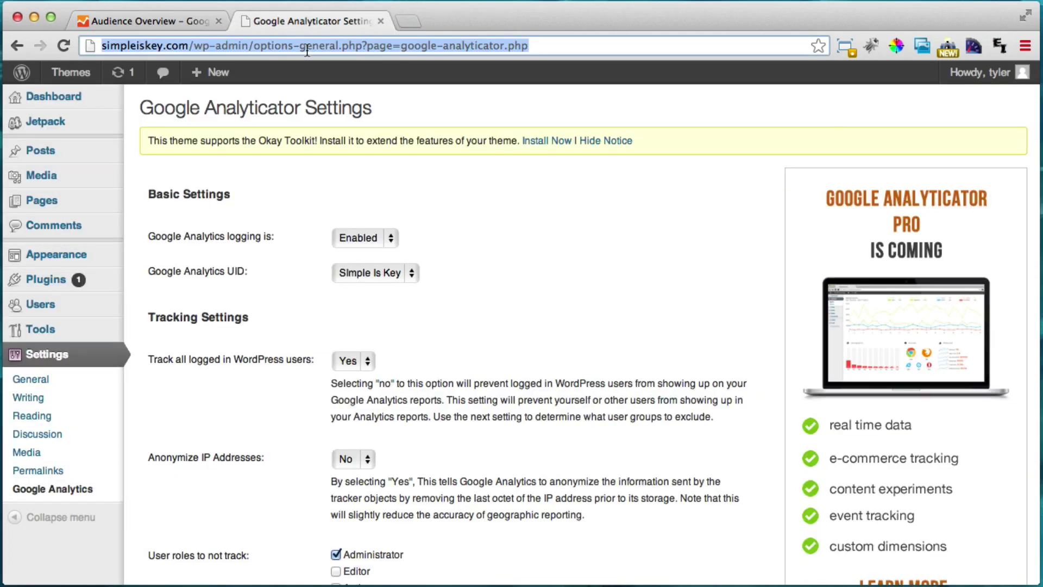
pyautogui.write('tyler-moore.com')
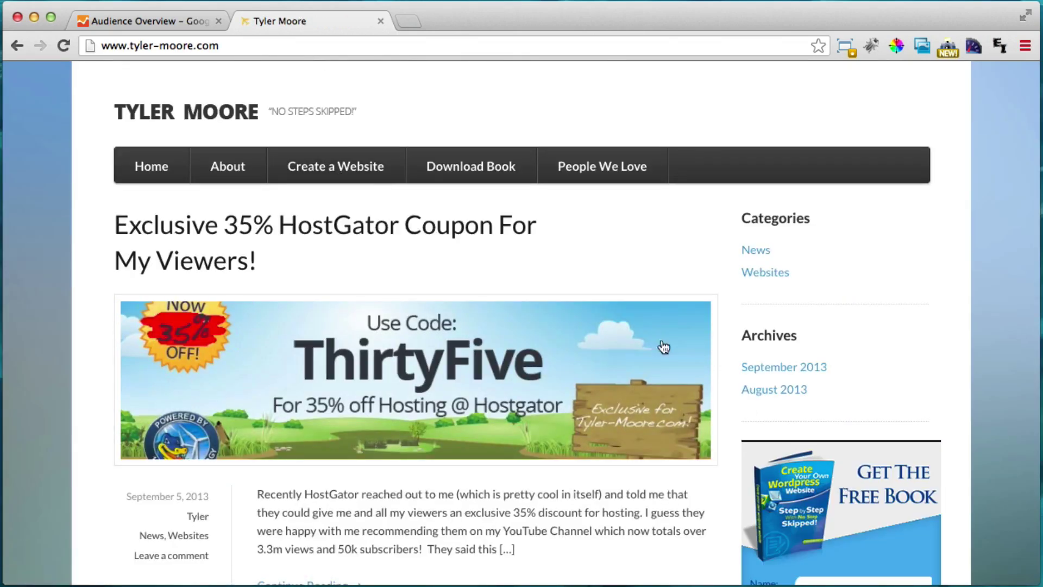
pyautogui.click(355, 172)
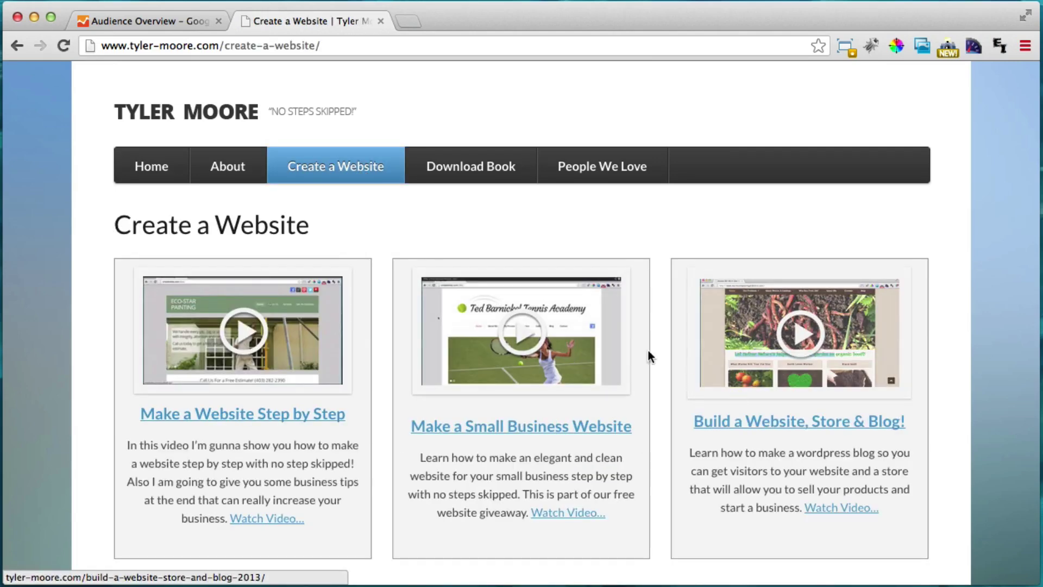
pyautogui.scroll(-5, 645, 356)
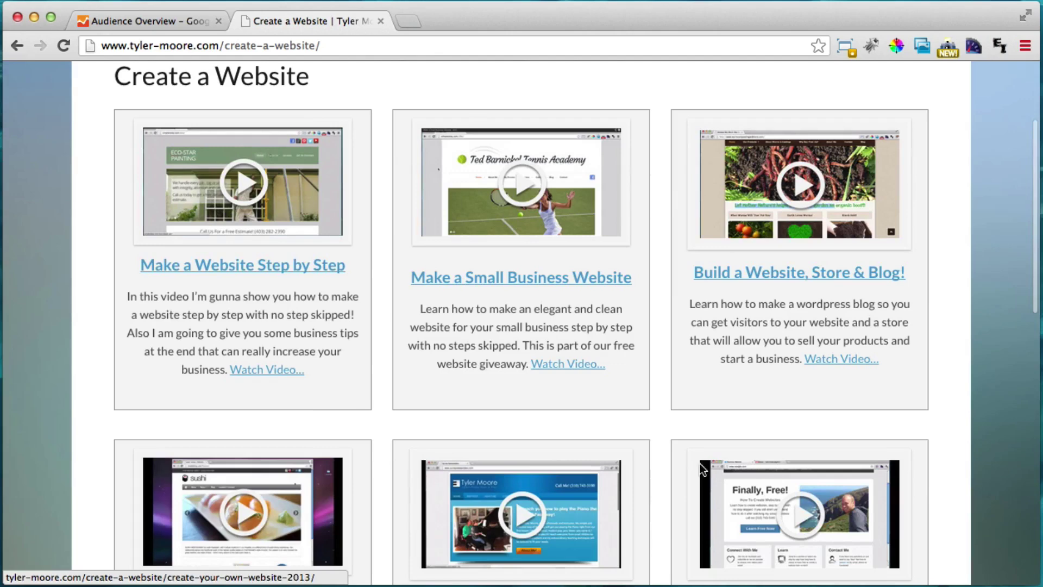
pyautogui.scroll(5, 619, 380)
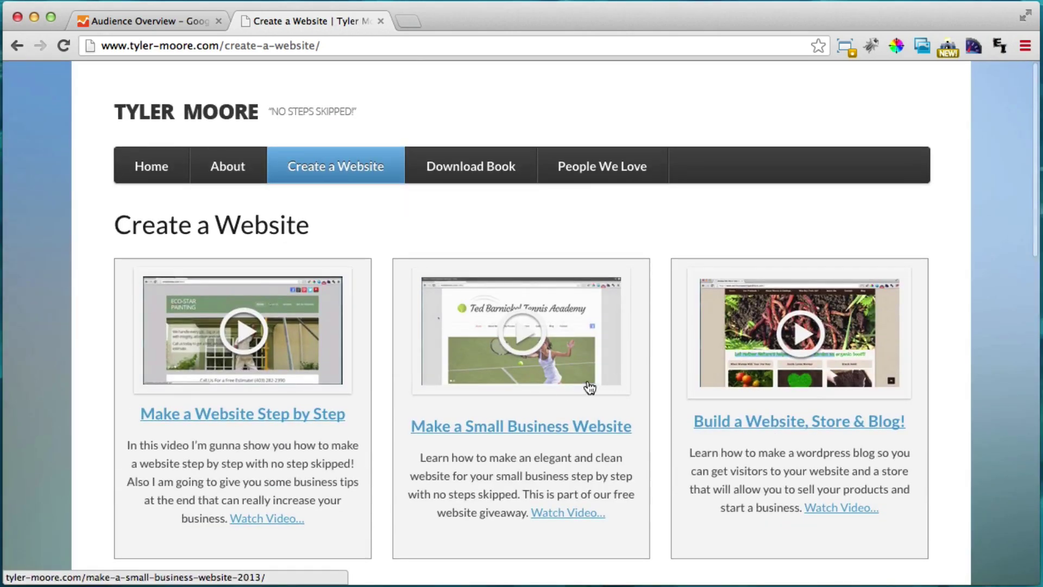